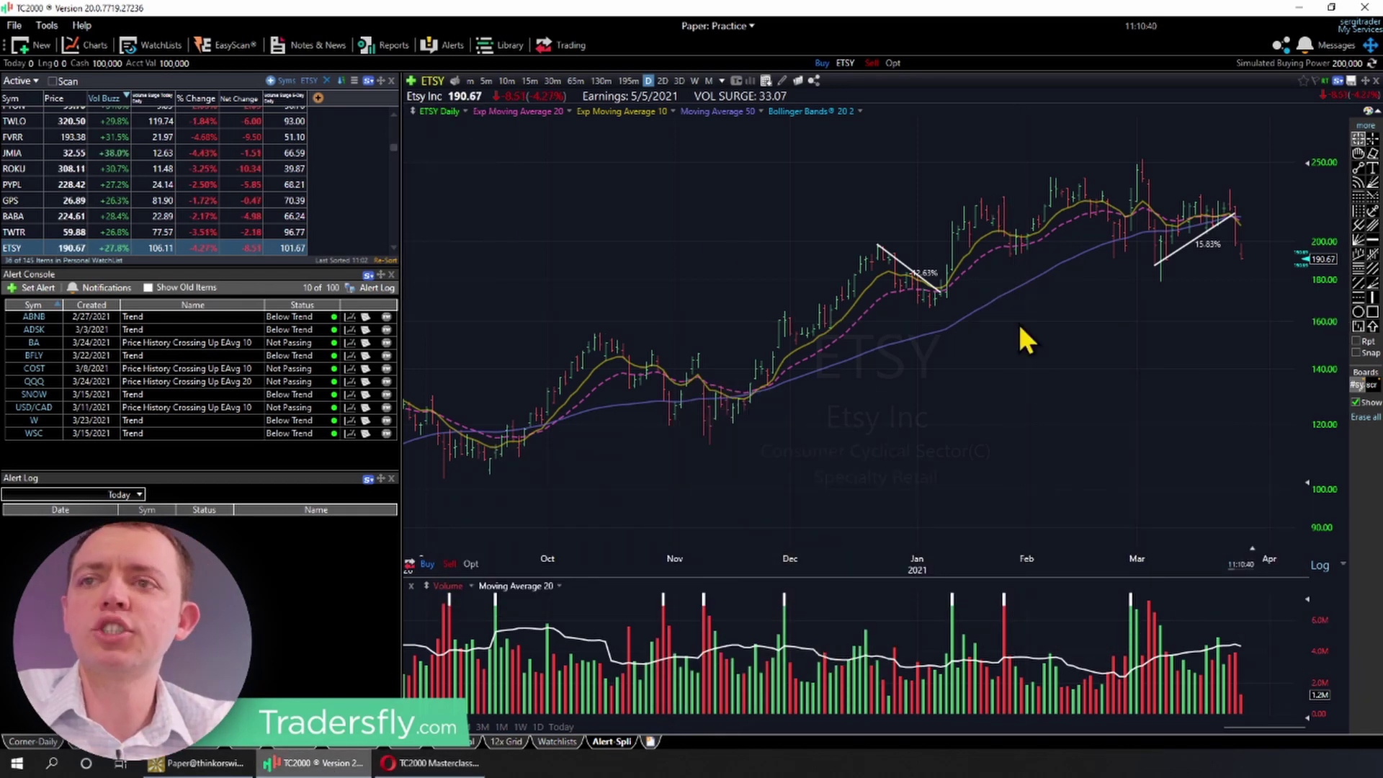
# Load the TLT daily chart and show it as candlesticks with only the 10-period exponential moving average.
pyautogui.write('tlt')
pyautogui.press('Return')
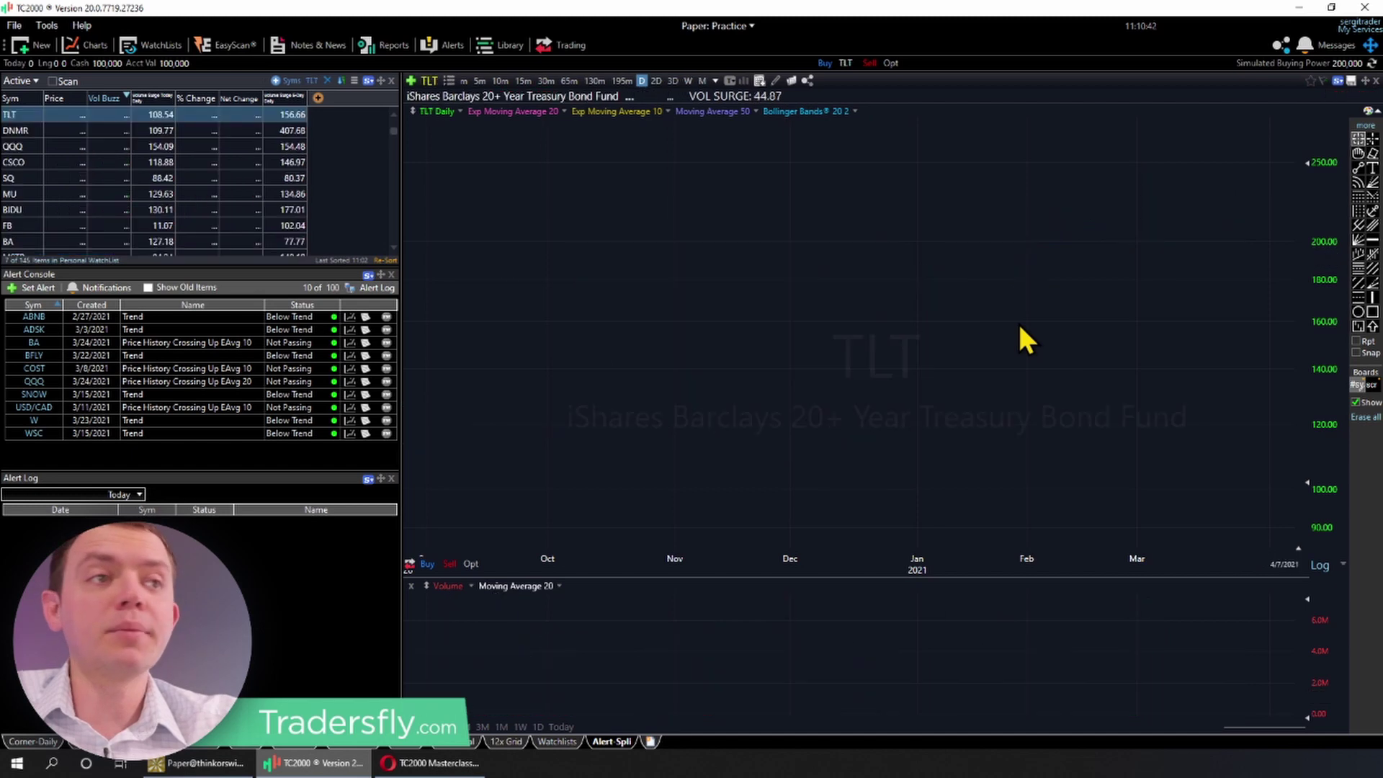
pyautogui.scroll(4, 1035, 295)
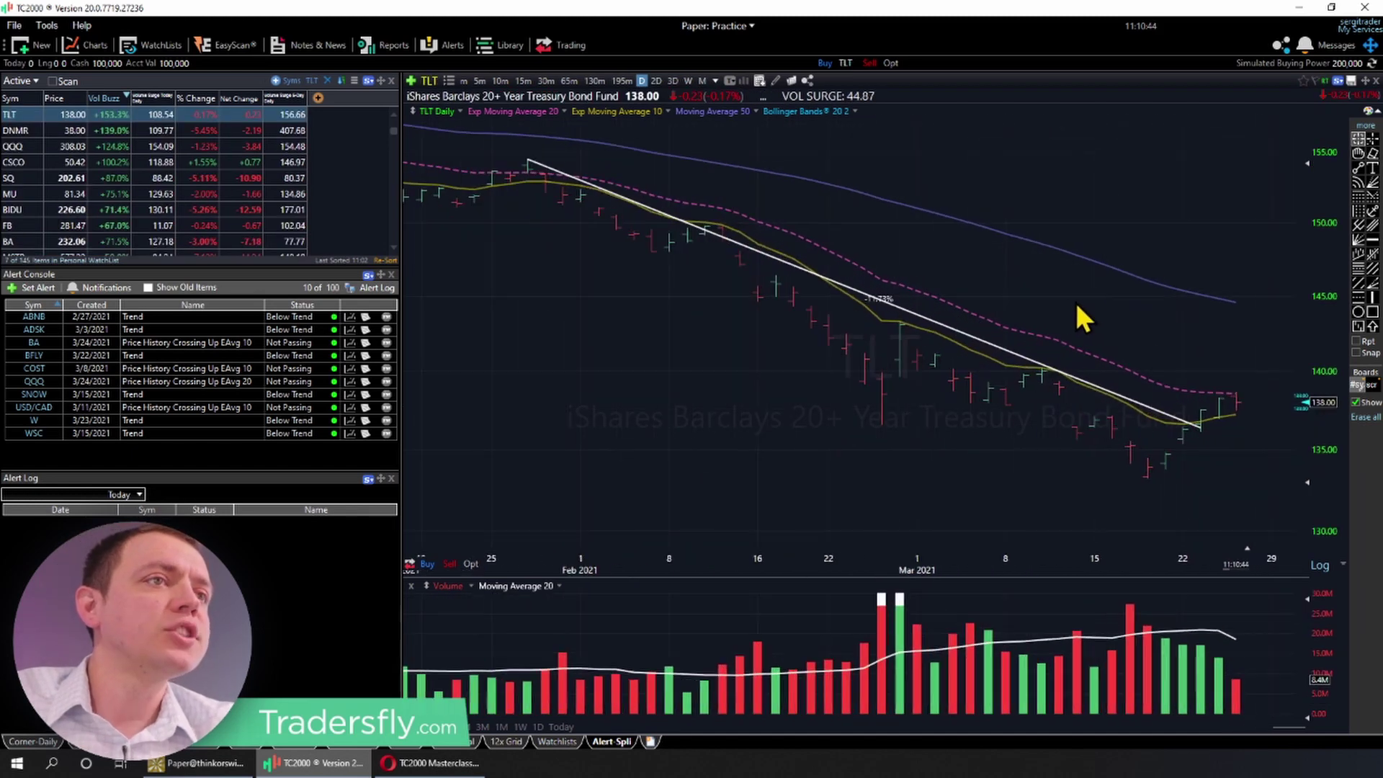
pyautogui.scroll(-4, 744, 269)
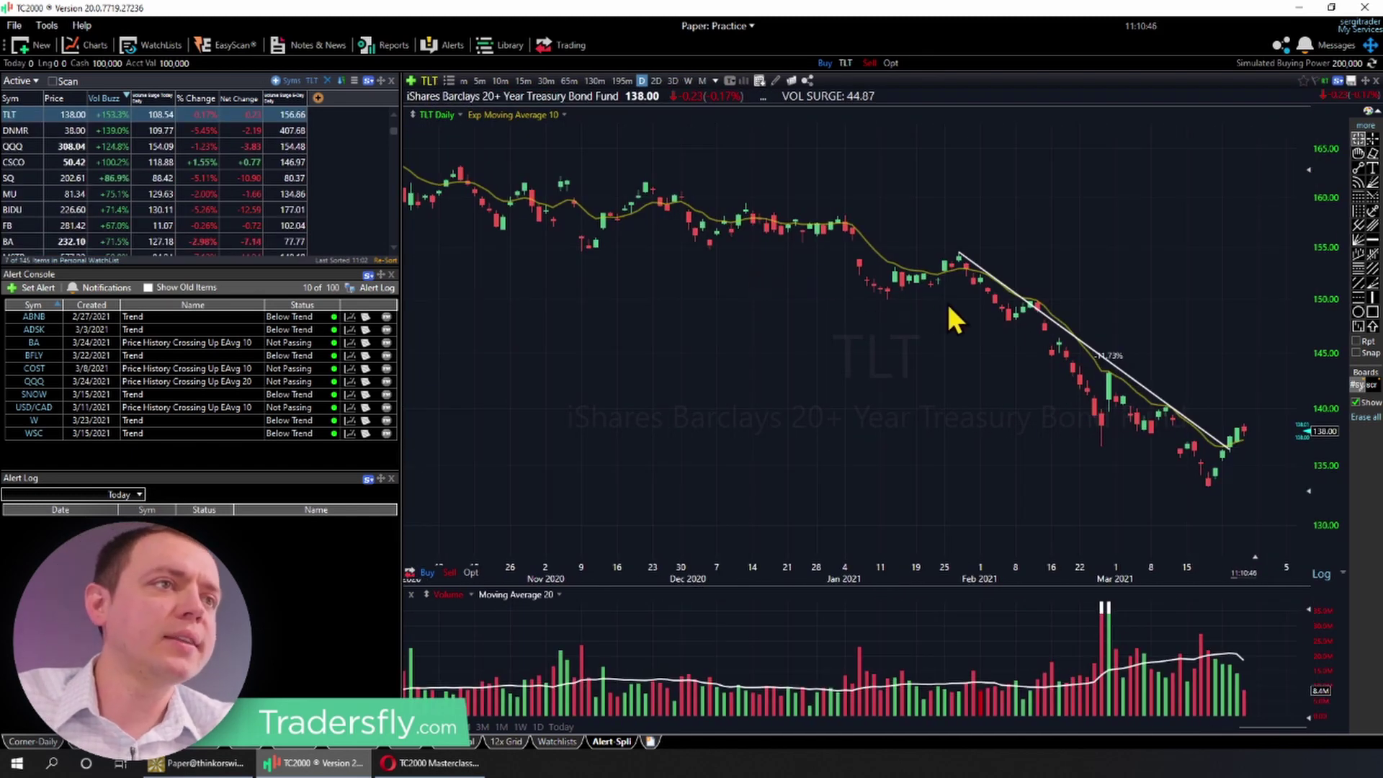
# Delete the descending trend line on the TLT chart.
pyautogui.scroll(4, 1095, 396)
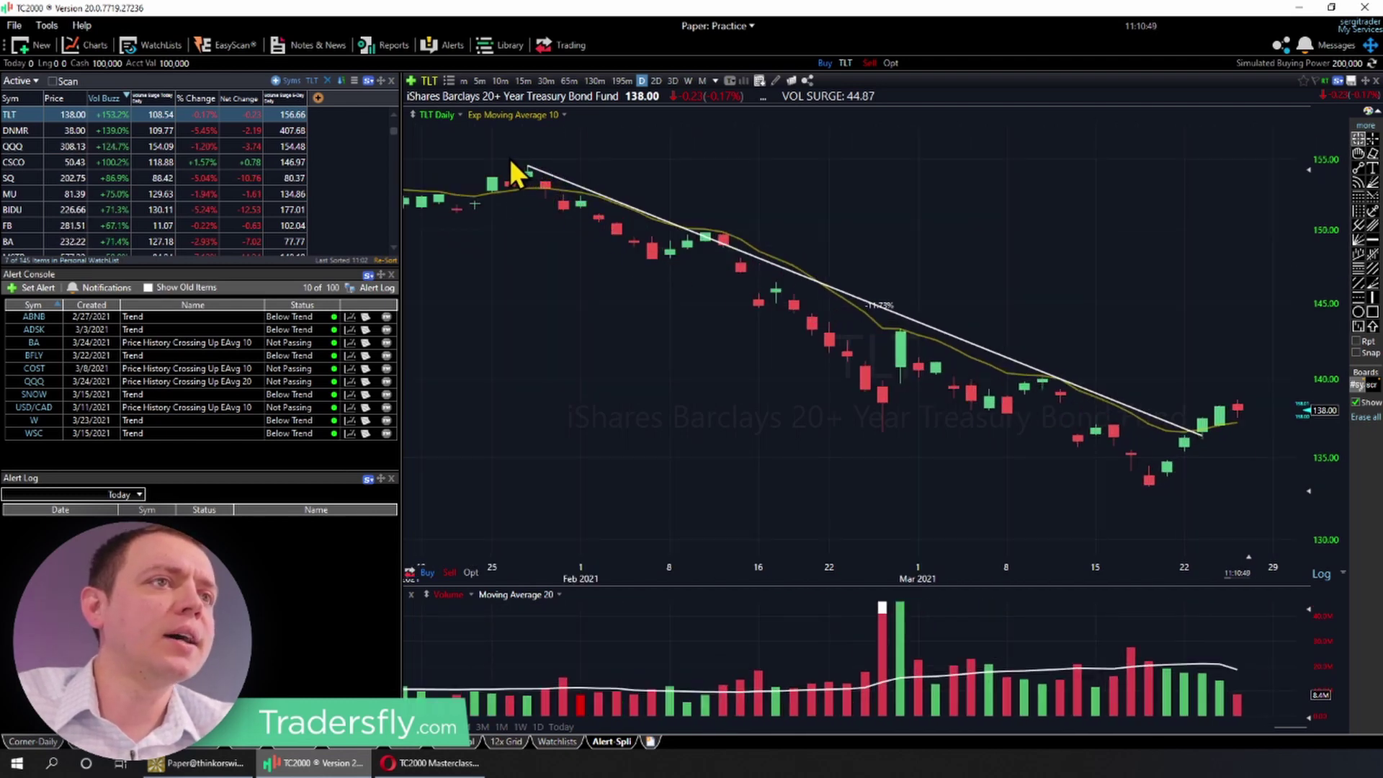
pyautogui.scroll(-3, 983, 353)
pyautogui.rightClick(995, 327)
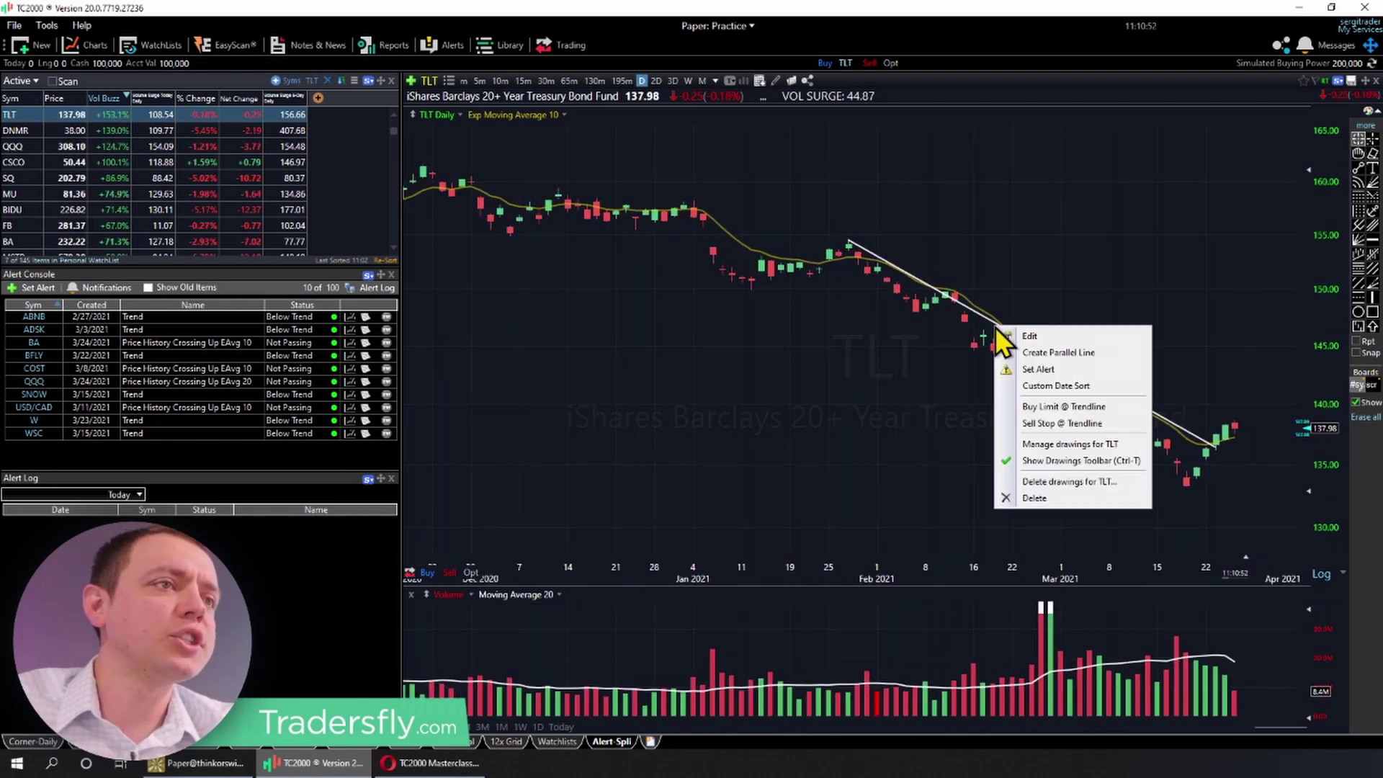
pyautogui.click(1065, 499)
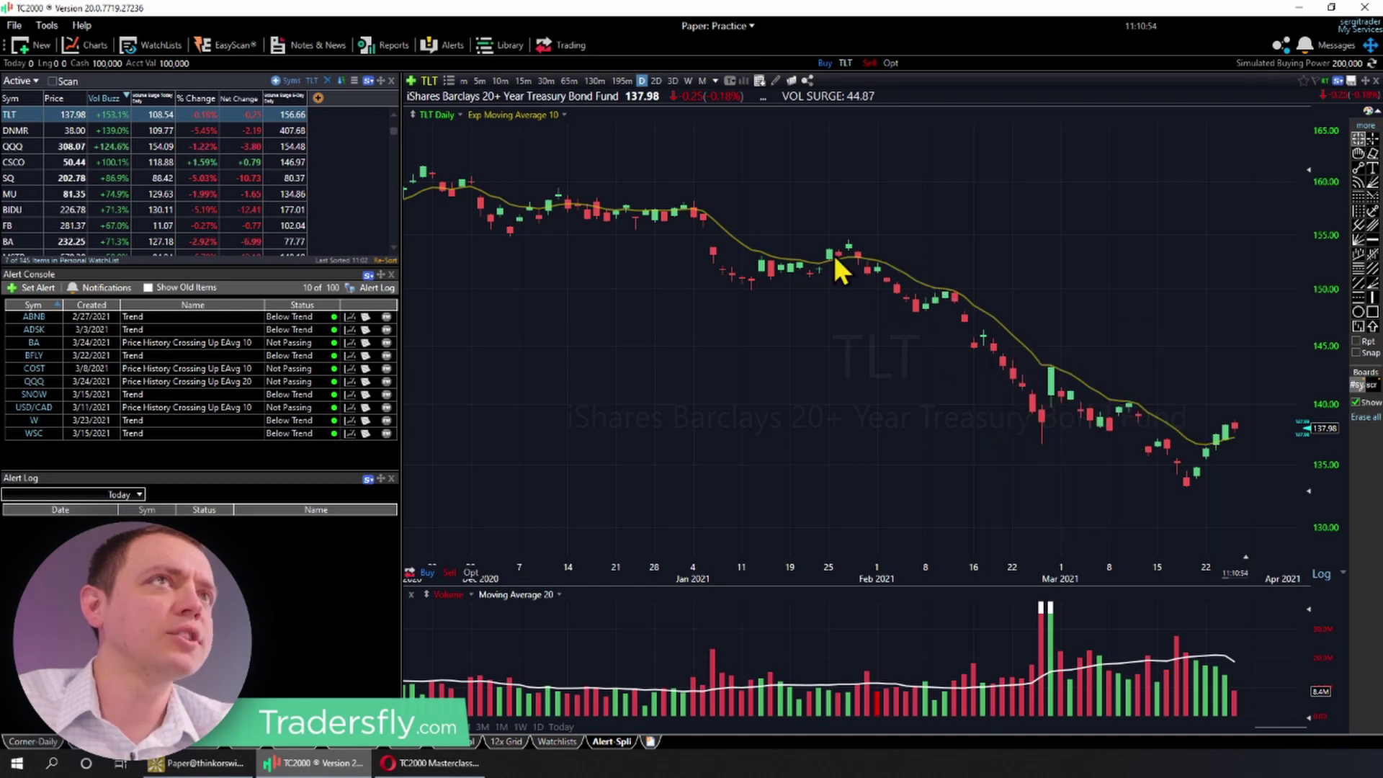
# Mark TLT's late-January peak with an arrow and circle, and circle the successive lower peaks through mid-March.
pyautogui.scroll(2, 760, 209)
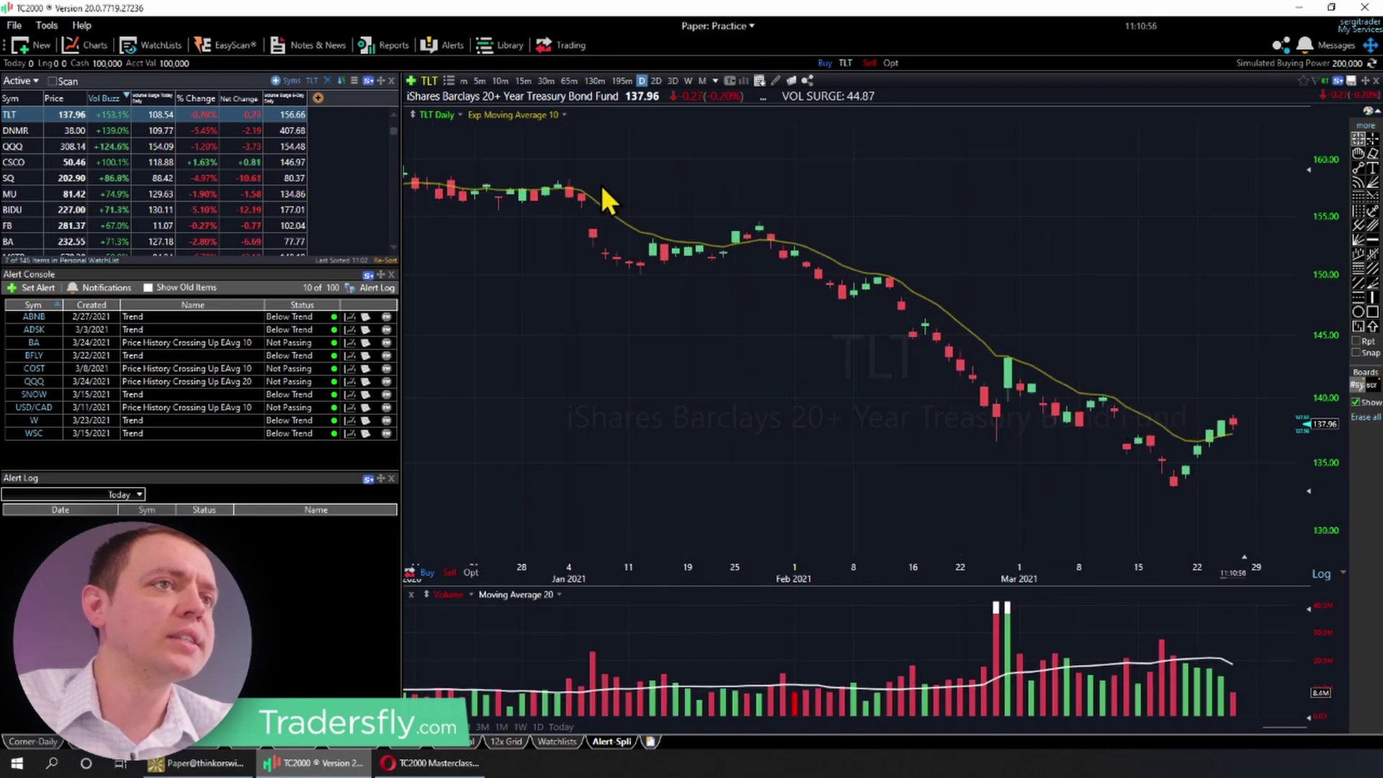
pyautogui.scroll(-1, 1109, 442)
pyautogui.scroll(-4, 1109, 444)
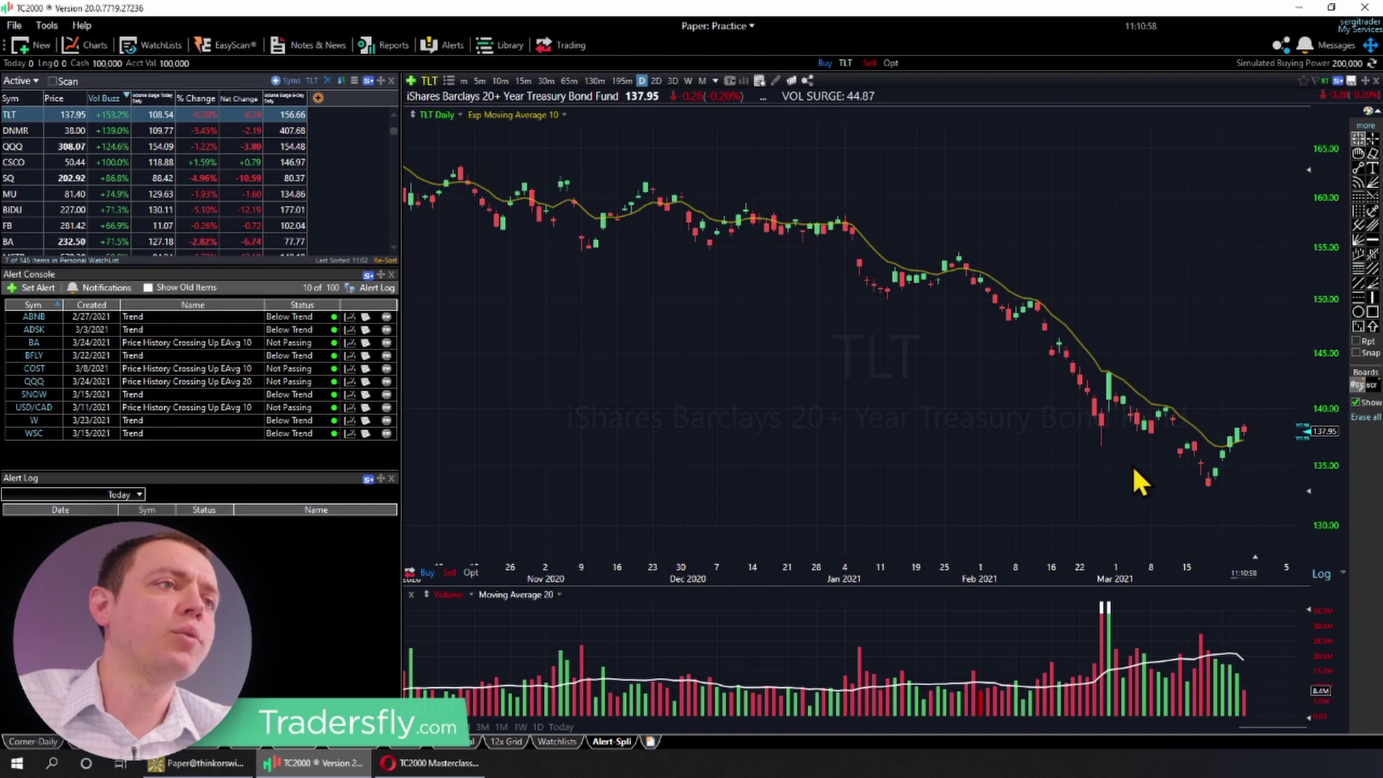
pyautogui.scroll(1, 1115, 461)
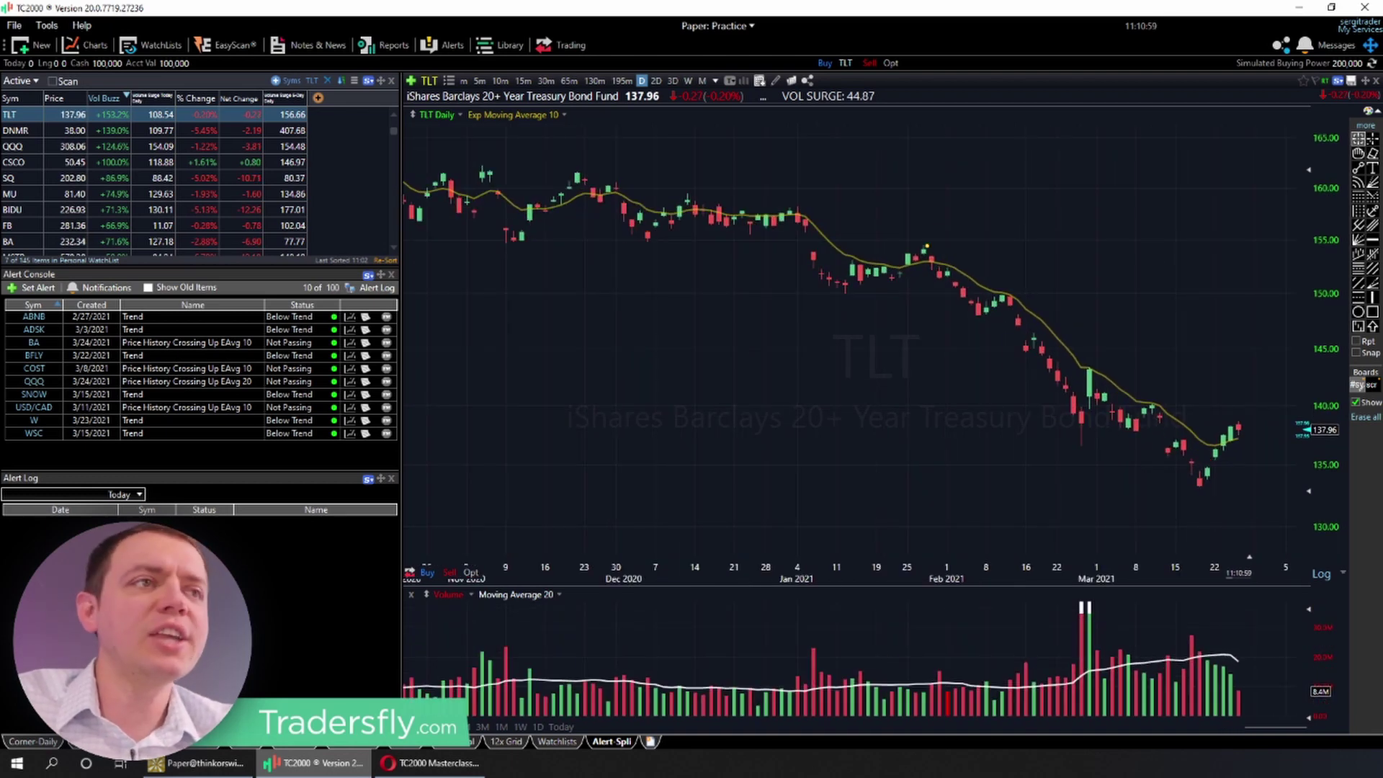
pyautogui.moveTo(850, 296)
pyautogui.mouseDown()
pyautogui.moveTo(920, 271)
pyautogui.moveTo(981, 342)
pyautogui.moveTo(1049, 363)
pyautogui.mouseUp()
pyautogui.press('e')
pyautogui.press('e')
pyautogui.press('b')
pyautogui.moveTo(1028, 279); pyautogui.dragTo(980, 317)
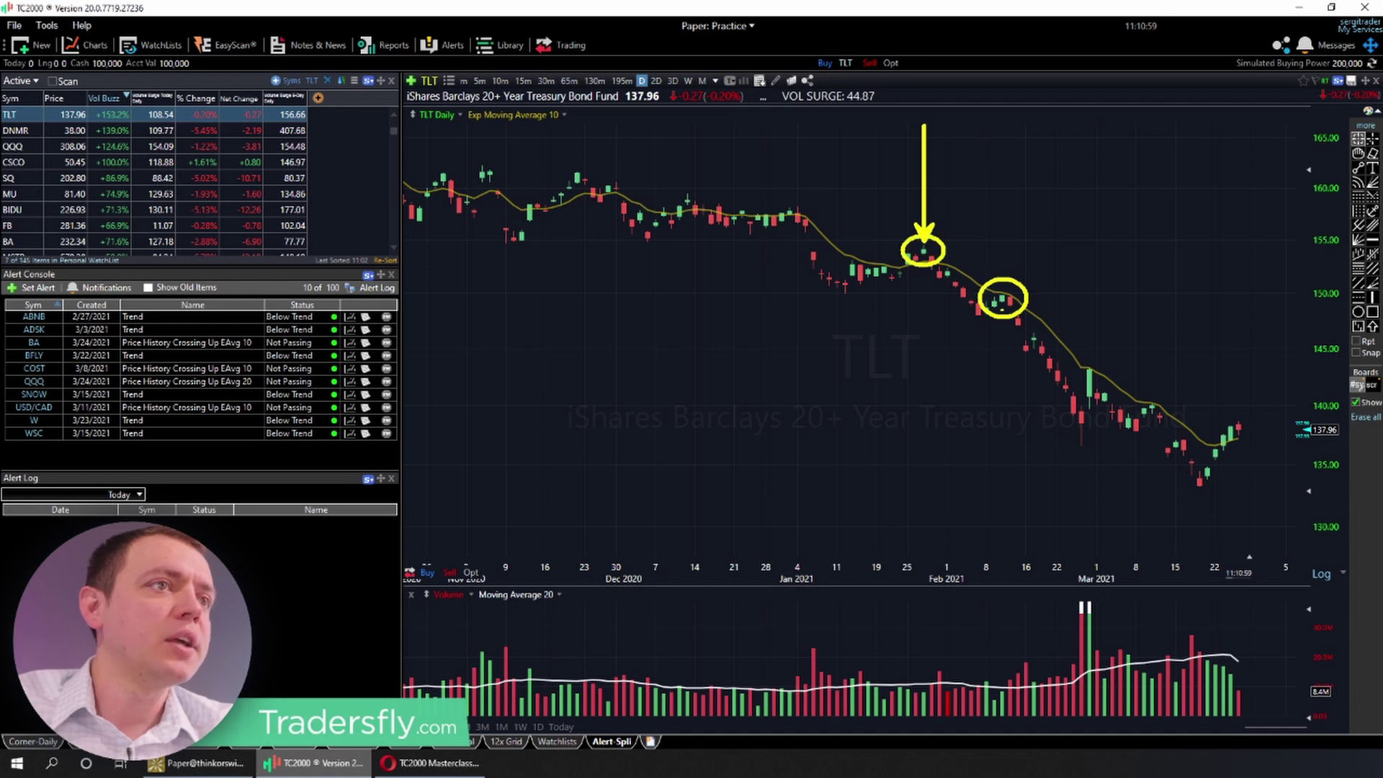
pyautogui.moveTo(1106, 361); pyautogui.dragTo(1072, 386)
pyautogui.moveTo(1172, 409); pyautogui.dragTo(1161, 400)
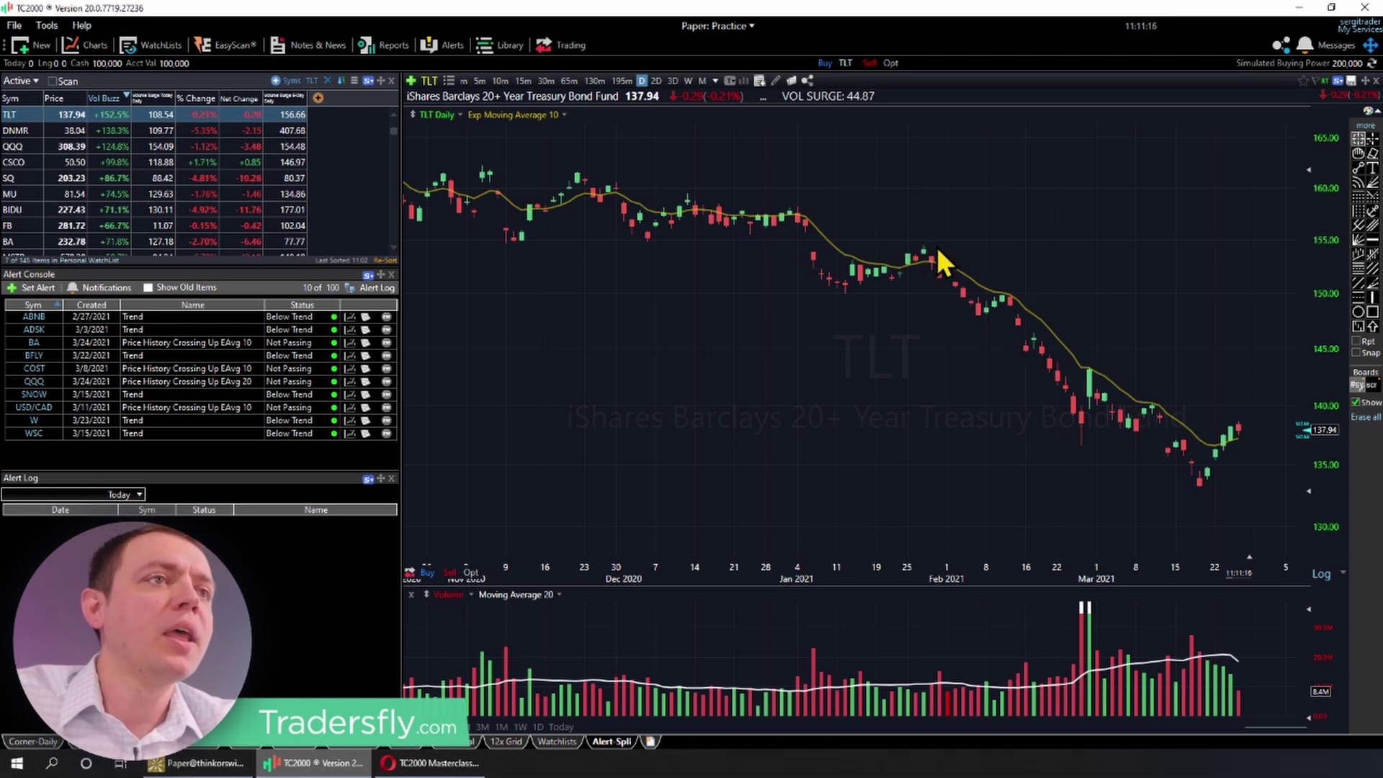
# Draw a descending line across TLT's peaks since late January, trace the swings beneath it, and point an arrow at the late-March breakout.
pyautogui.moveTo(926, 247); pyautogui.dragTo(1222, 451)
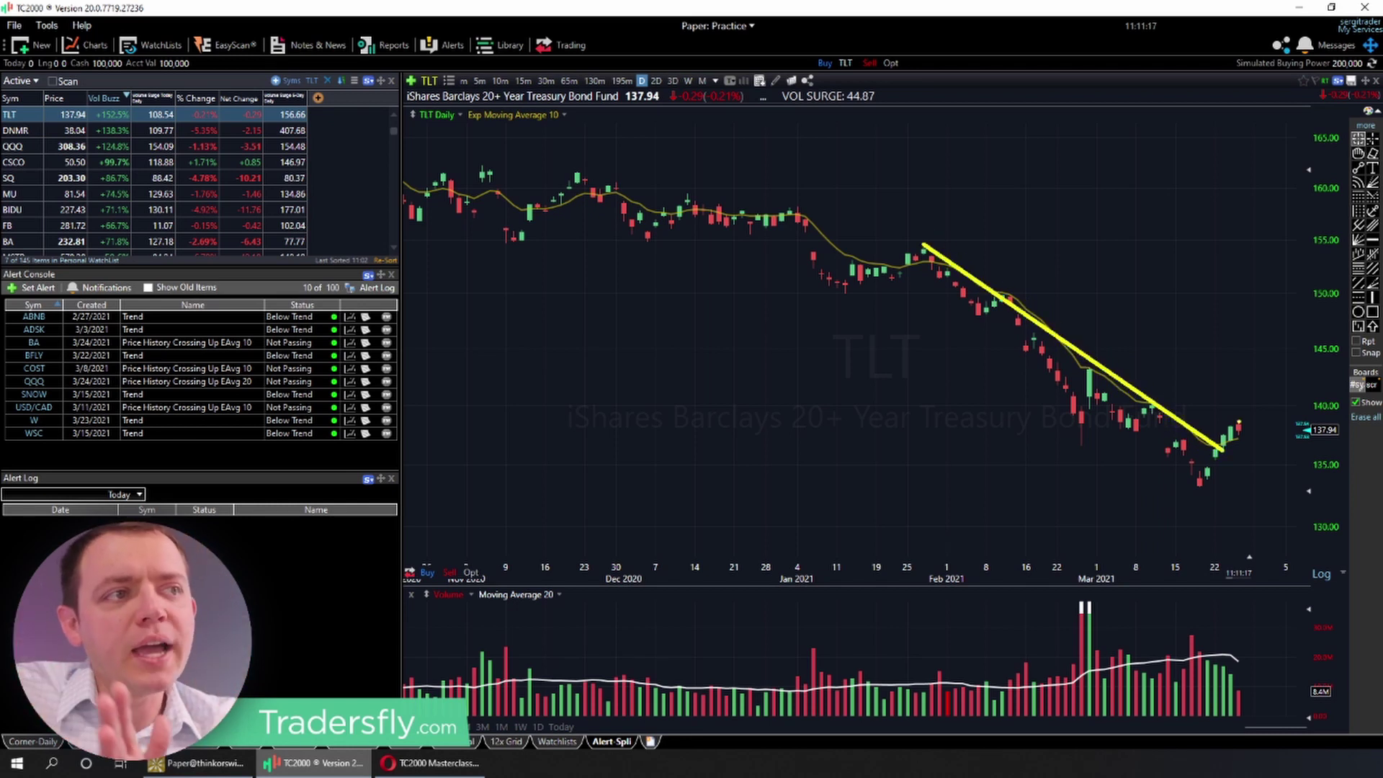
pyautogui.moveTo(847, 298)
pyautogui.mouseDown()
pyautogui.moveTo(928, 258)
pyautogui.moveTo(968, 315)
pyautogui.moveTo(1000, 305)
pyautogui.moveTo(1038, 363)
pyautogui.mouseUp()
pyautogui.moveTo(1070, 415)
pyautogui.mouseDown()
pyautogui.moveTo(1109, 384)
pyautogui.moveTo(1120, 421)
pyautogui.moveTo(1159, 410)
pyautogui.moveTo(1175, 454)
pyautogui.moveTo(1230, 458)
pyautogui.mouseUp()
pyautogui.moveTo(1202, 410); pyautogui.dragTo(1216, 424)
pyautogui.moveTo(1147, 312); pyautogui.dragTo(1214, 423)
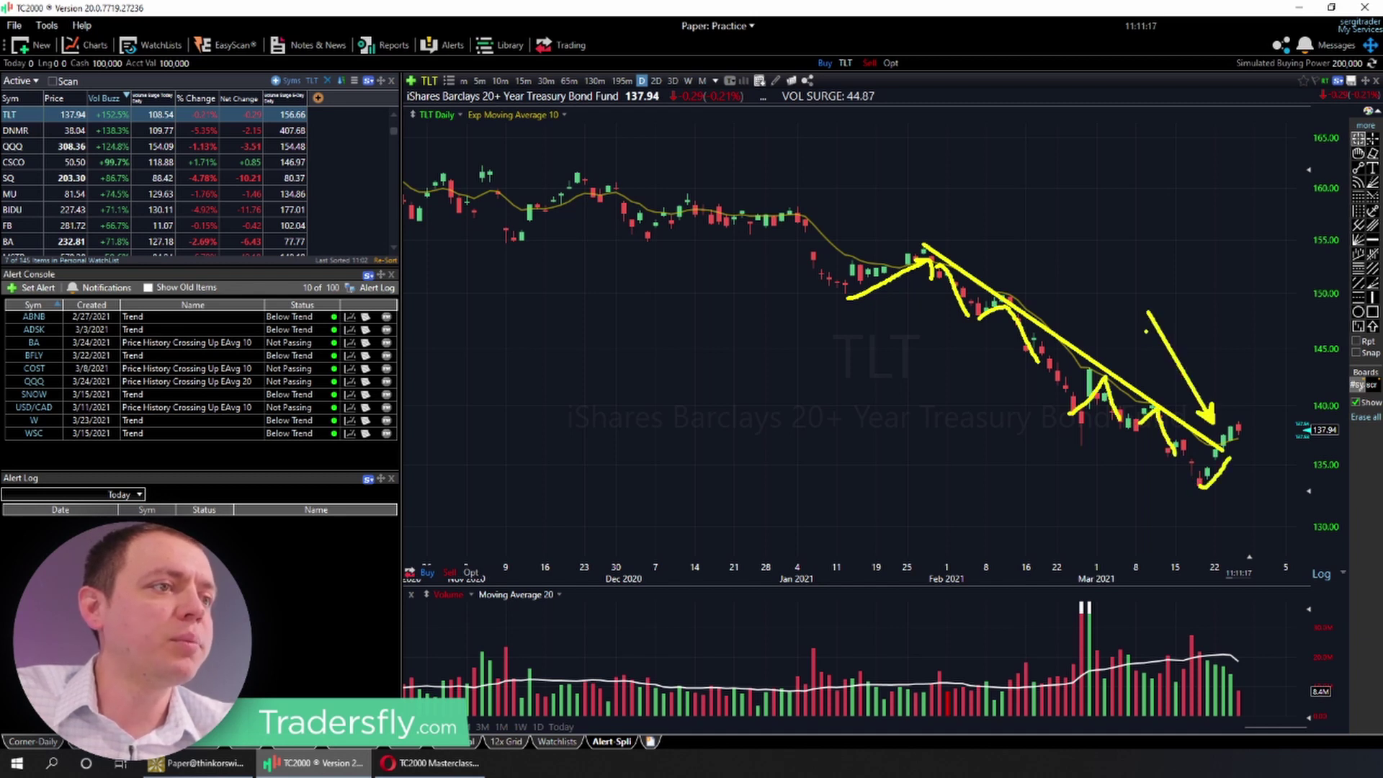
# Mark the late-March volume bars and the trend-line breakout with arrows, and undo these marks.
pyautogui.moveTo(1215, 614); pyautogui.dragTo(1215, 652)
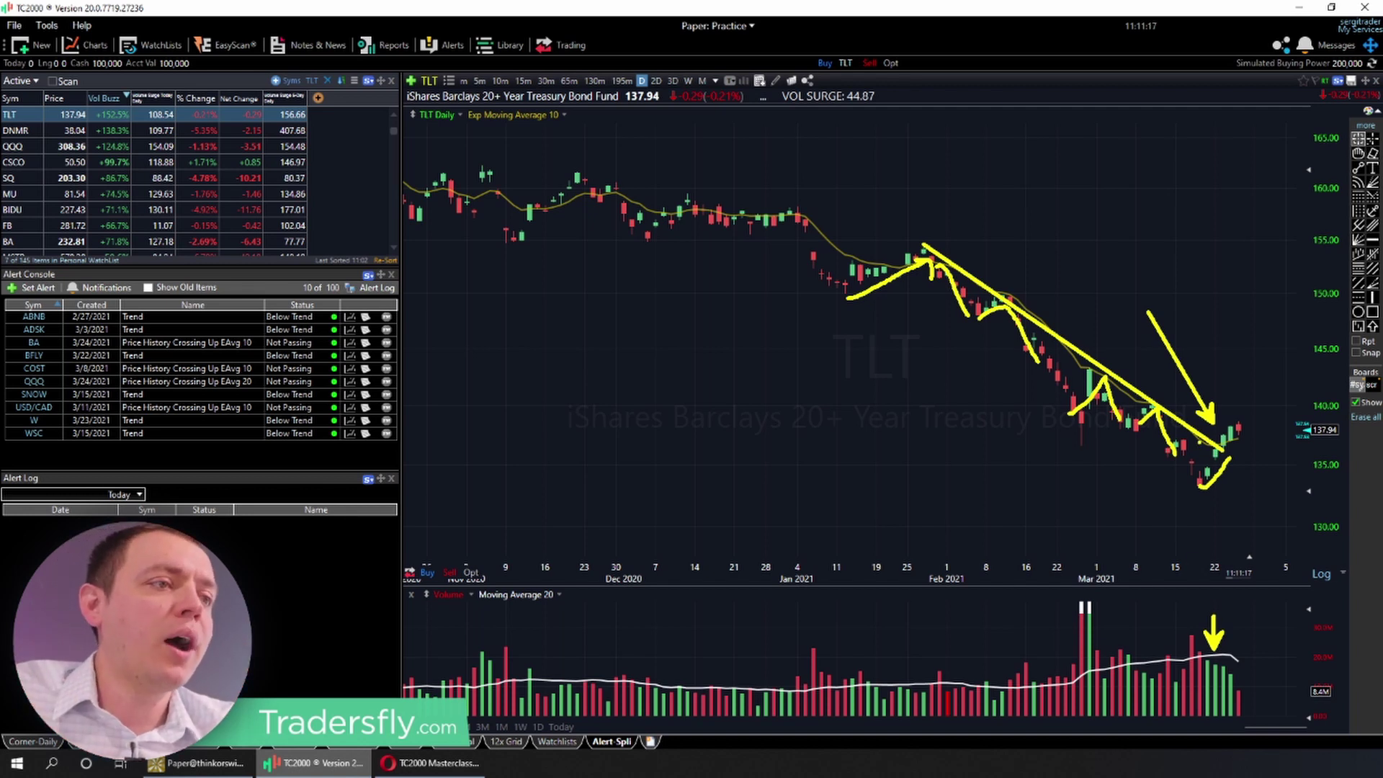
pyautogui.hotkey('ctrl', 'z')
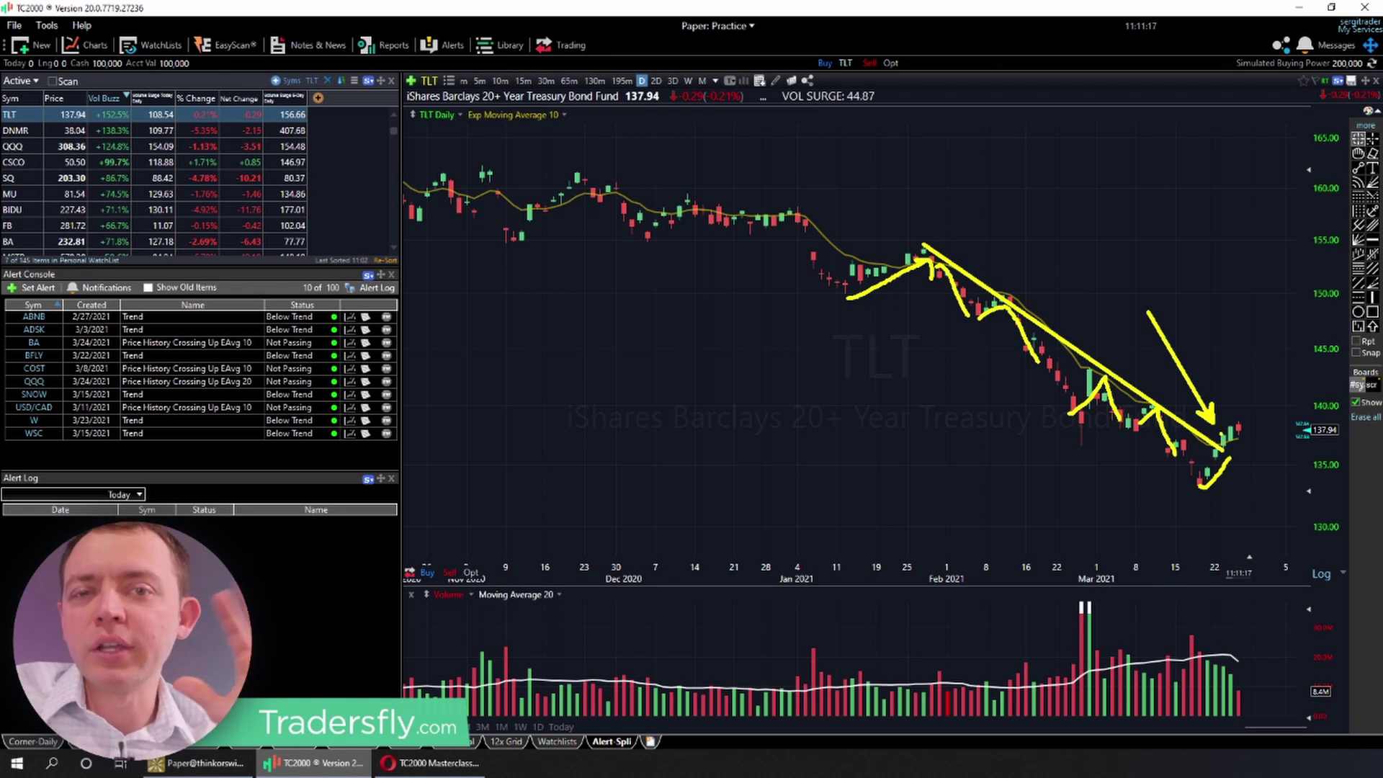
pyautogui.hotkey('ctrl', 'z')
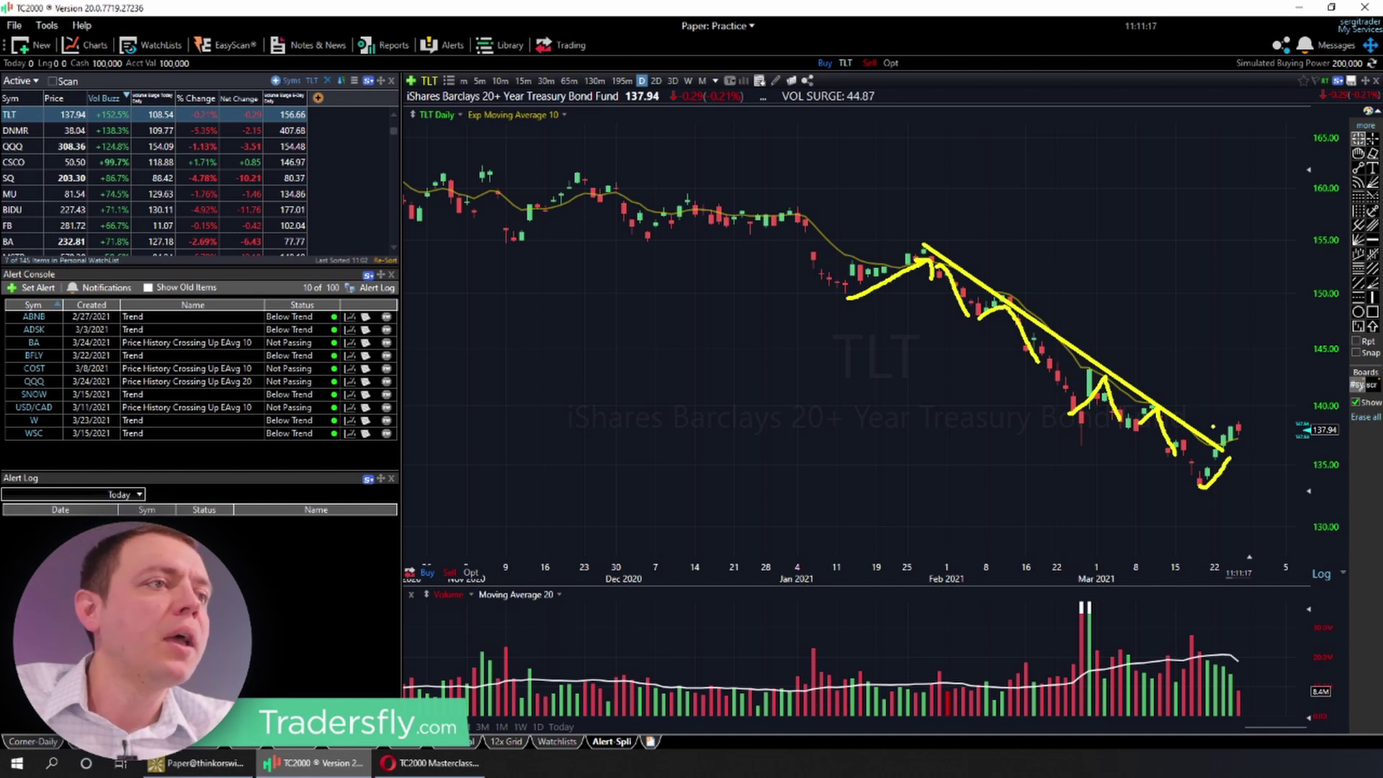
pyautogui.moveTo(1217, 428); pyautogui.dragTo(1202, 320)
pyautogui.moveTo(1252, 399)
pyautogui.mouseDown()
pyautogui.moveTo(1276, 426)
pyautogui.moveTo(1196, 481)
pyautogui.mouseUp()
pyautogui.hotkey('ctrl', 'z')
pyautogui.hotkey('ctrl', 'z')
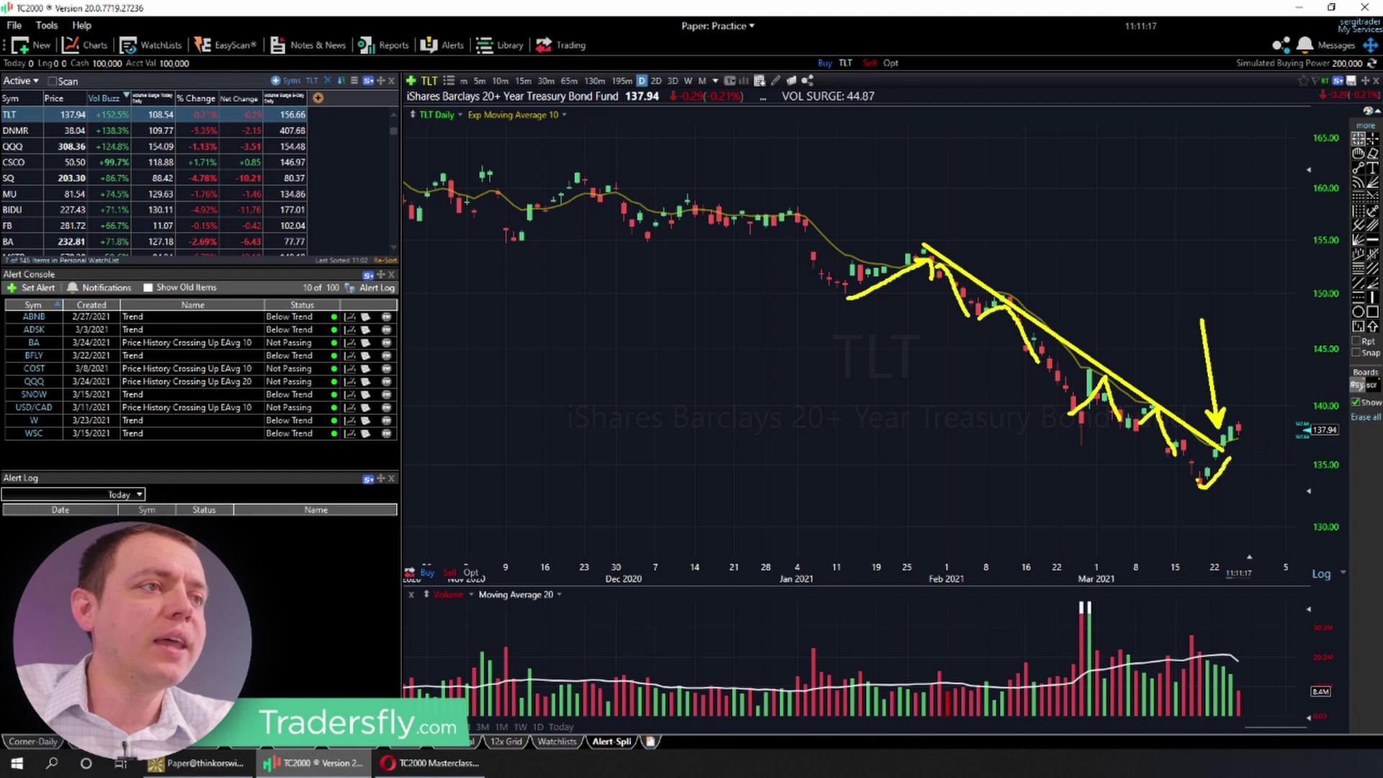
# Draw a lower channel line beneath TLT's lows since January and point an arrow at the late-March breakout.
pyautogui.moveTo(829, 284)
pyautogui.mouseDown()
pyautogui.moveTo(1214, 504)
pyautogui.moveTo(1201, 503)
pyautogui.moveTo(1209, 518)
pyautogui.mouseUp()
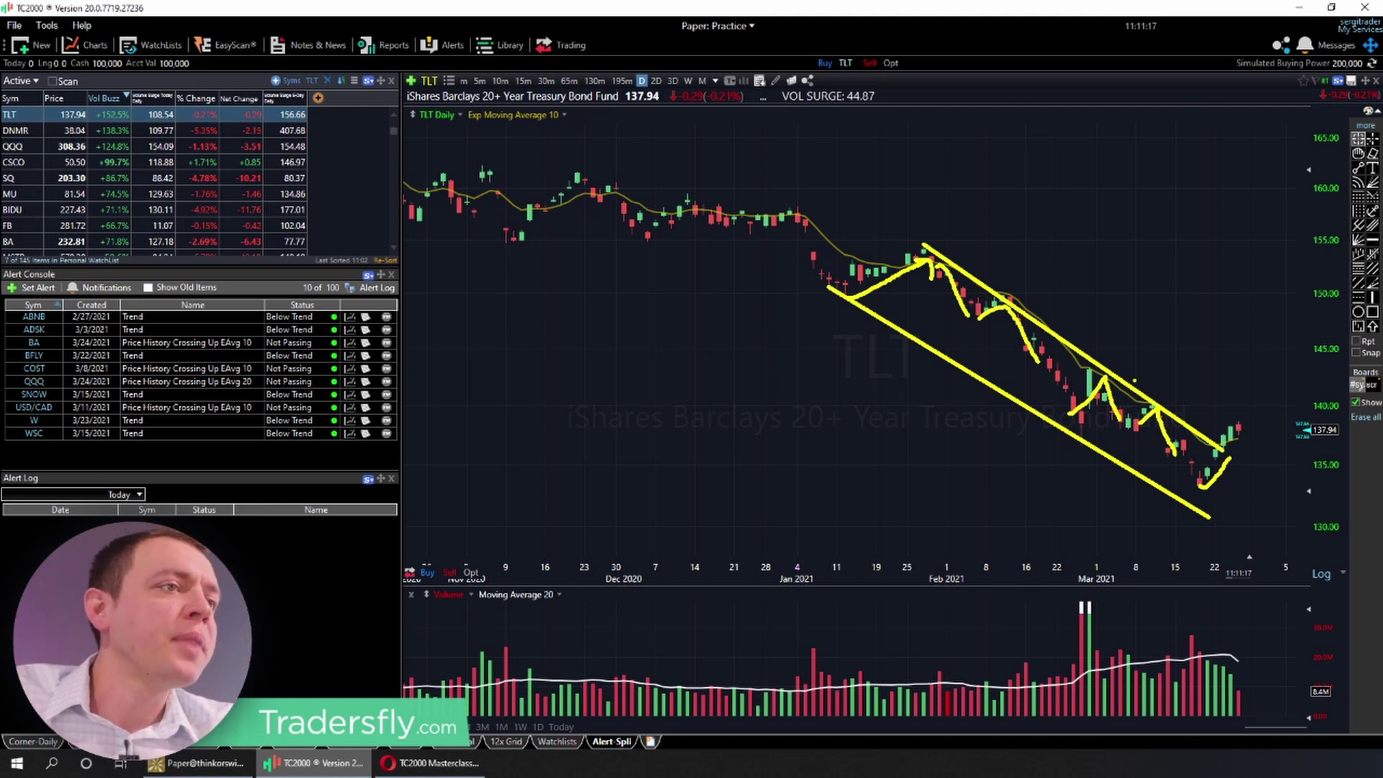
pyautogui.moveTo(1215, 430); pyautogui.dragTo(1159, 326)
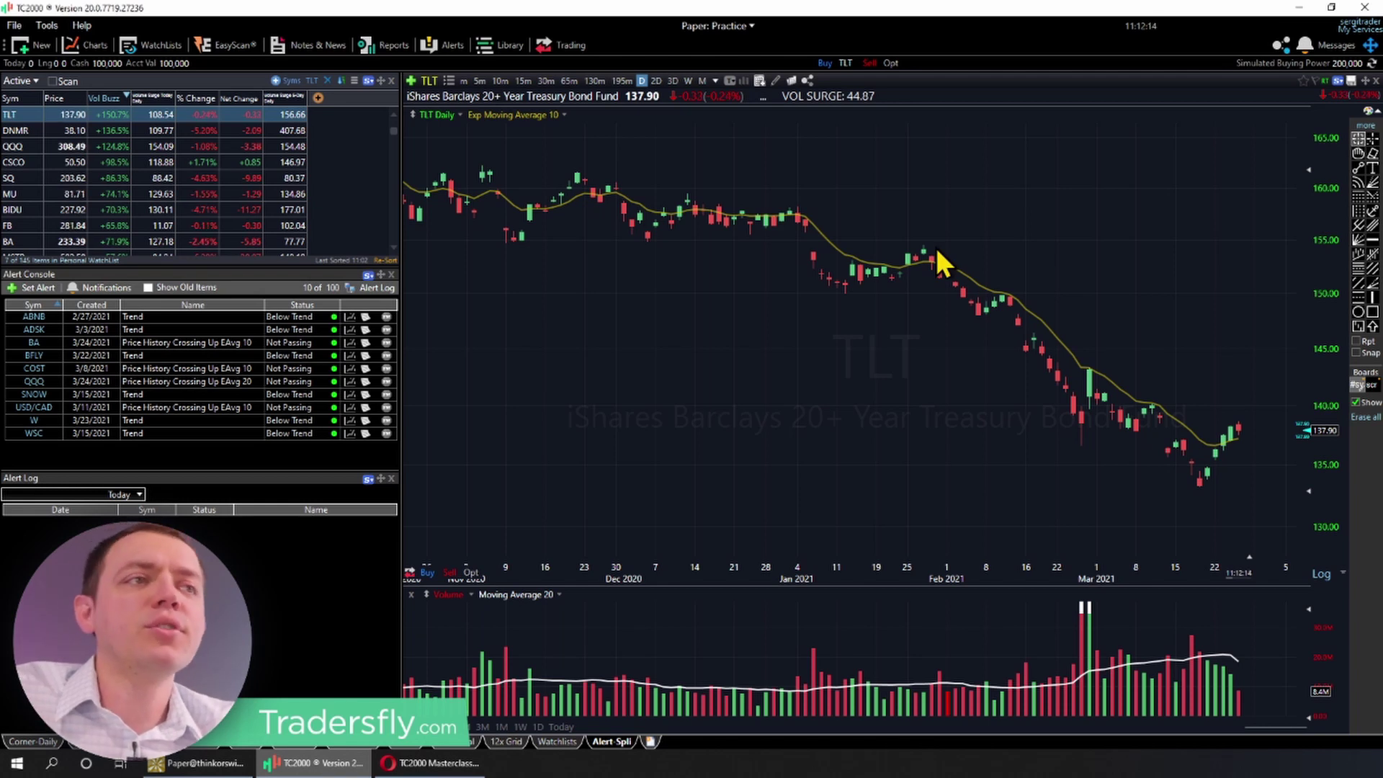
# On a cleared chart, redraw the descending line from the late-January peak to late March, and mark and unmark its breakout with an arrow.
pyautogui.moveTo(922, 242)
pyautogui.mouseDown()
pyautogui.moveTo(1176, 361)
pyautogui.moveTo(1223, 448)
pyautogui.mouseUp()
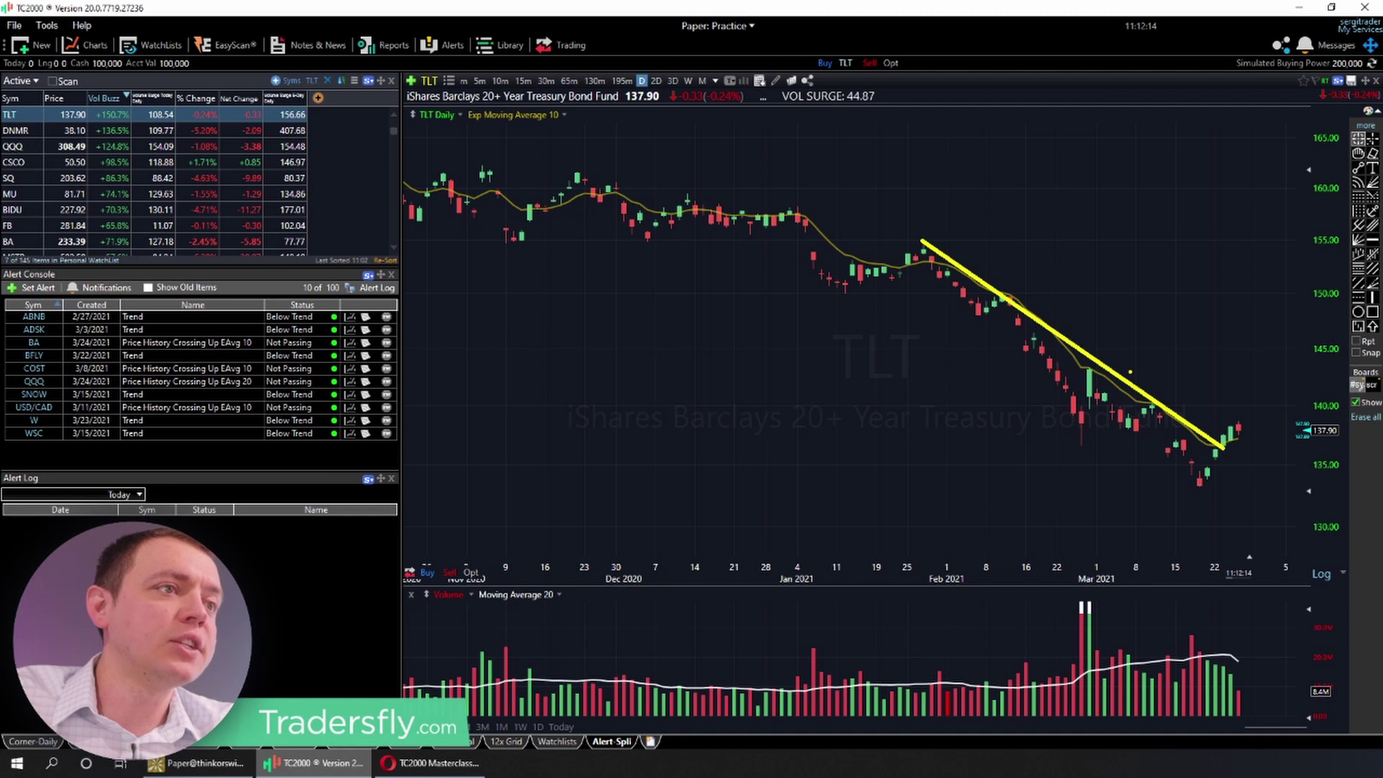
pyautogui.moveTo(1200, 365); pyautogui.dragTo(1221, 431)
pyautogui.hotkey('ctrl', 'z')
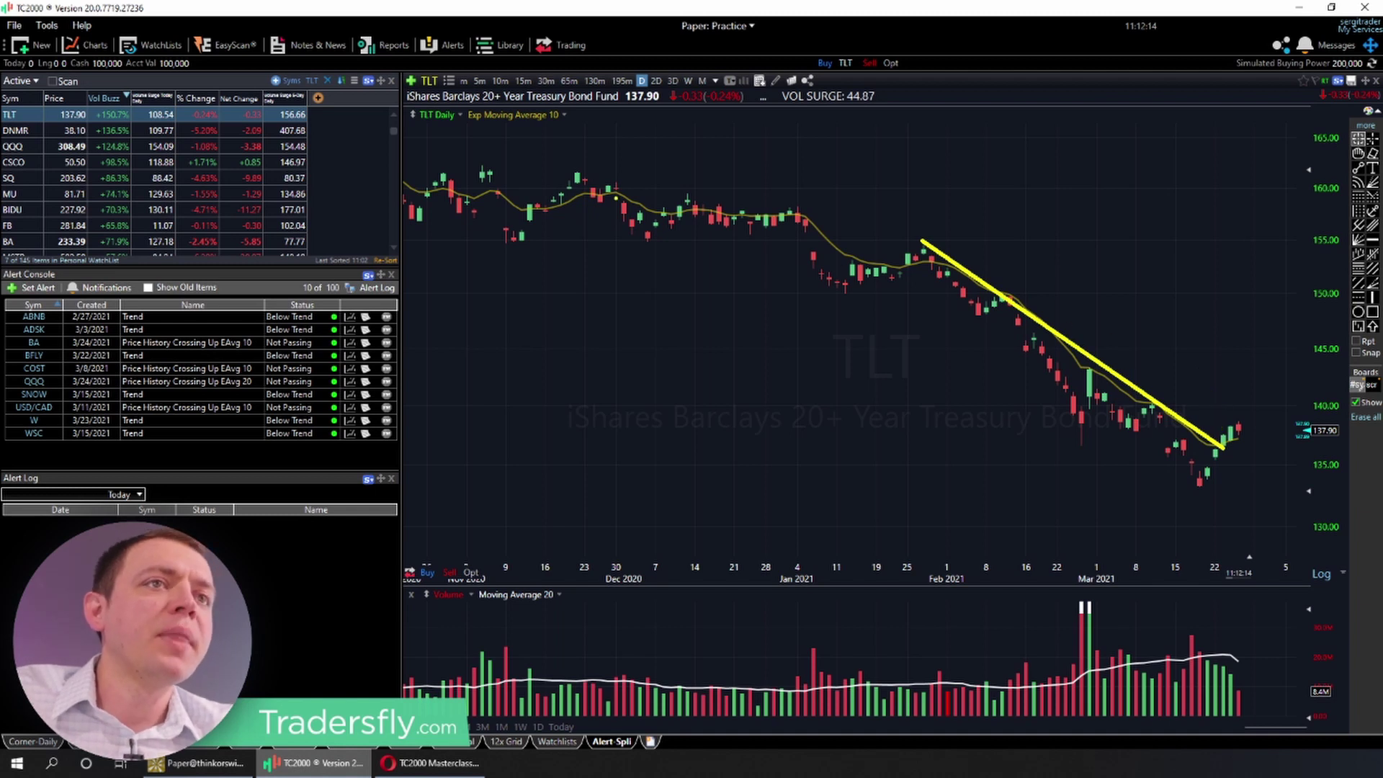
# Draw a flatter trend line across the November to early-January peaks with a horizontal extension from its end, and remove the markup.
pyautogui.moveTo(433, 167); pyautogui.dragTo(829, 214)
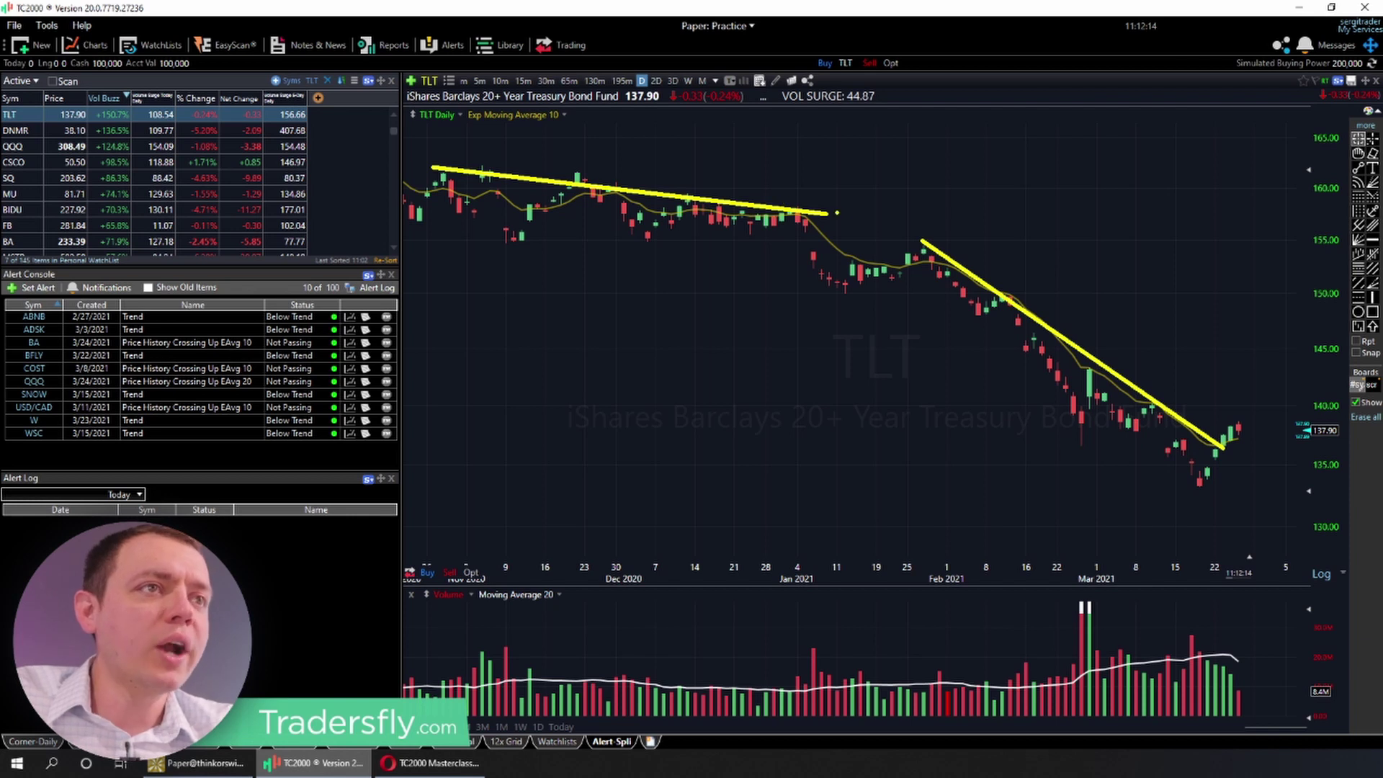
pyautogui.moveTo(814, 214); pyautogui.dragTo(1076, 232)
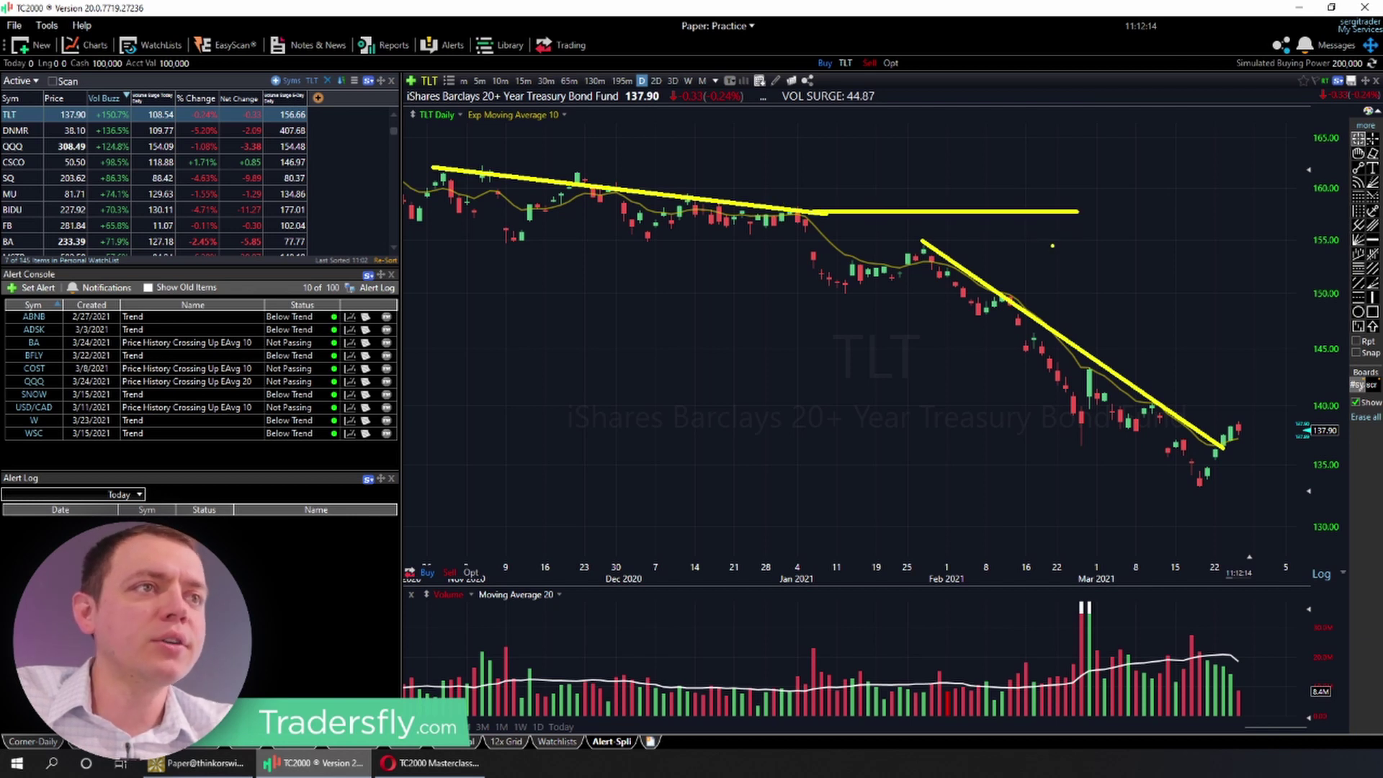
pyautogui.hotkey('ctrl', 'z')
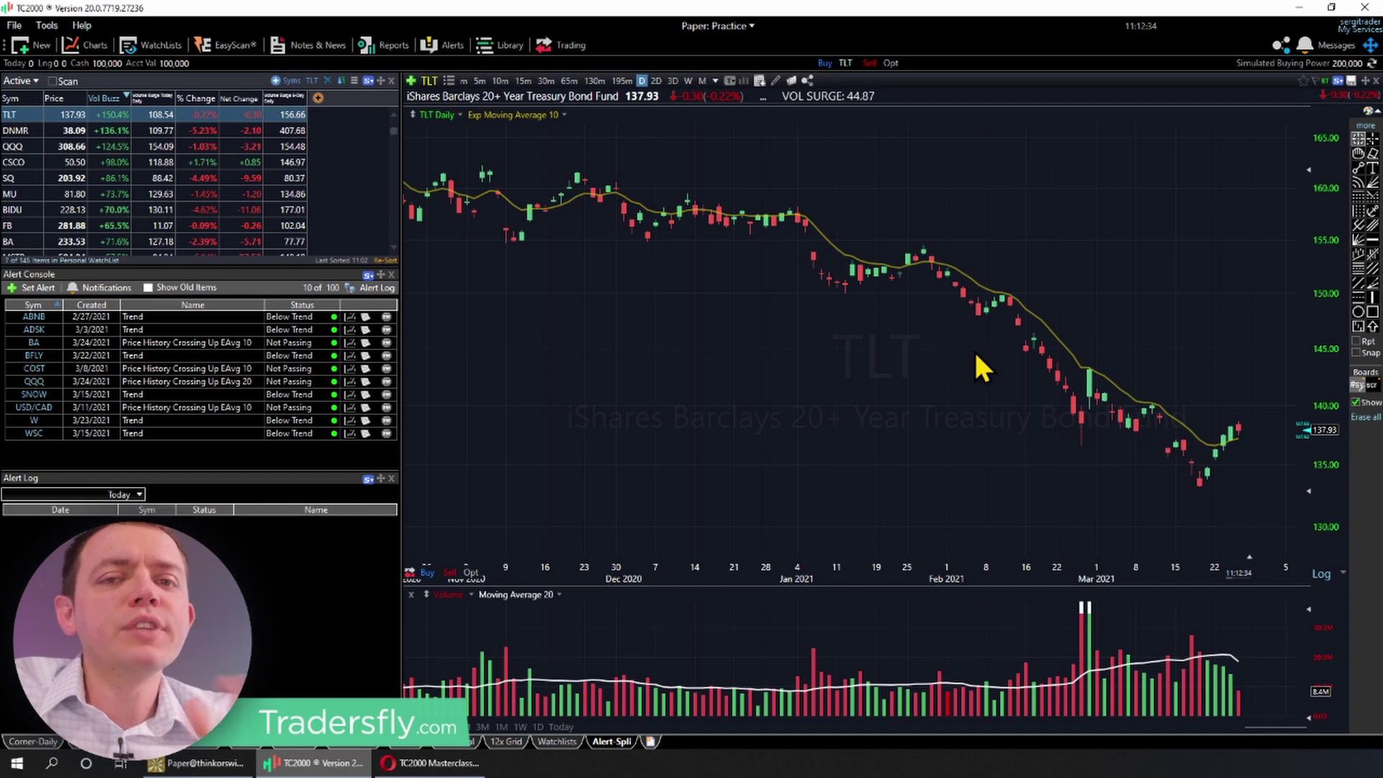
# Load the BA (Boeing) chart and switch it to the 2-day time frame.
pyautogui.write('BA')
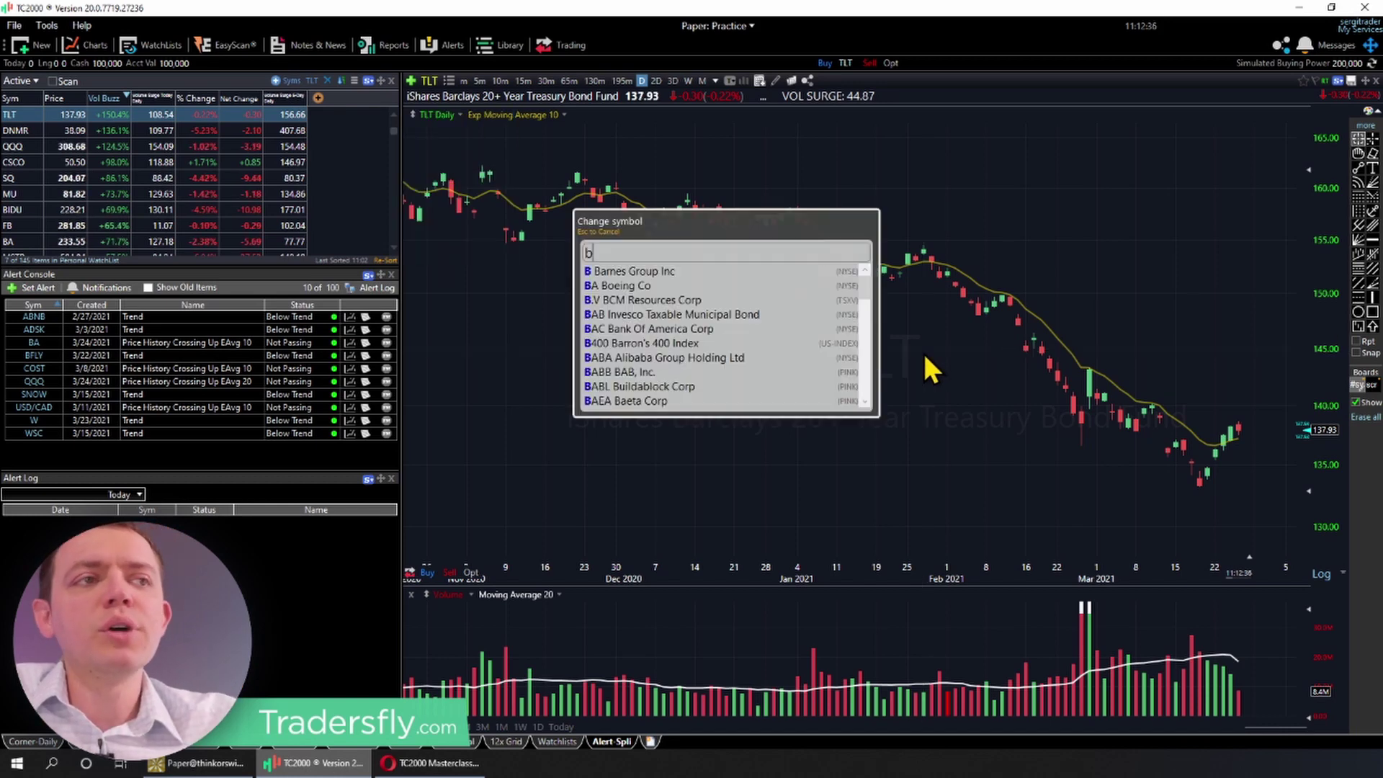
pyautogui.press('Return')
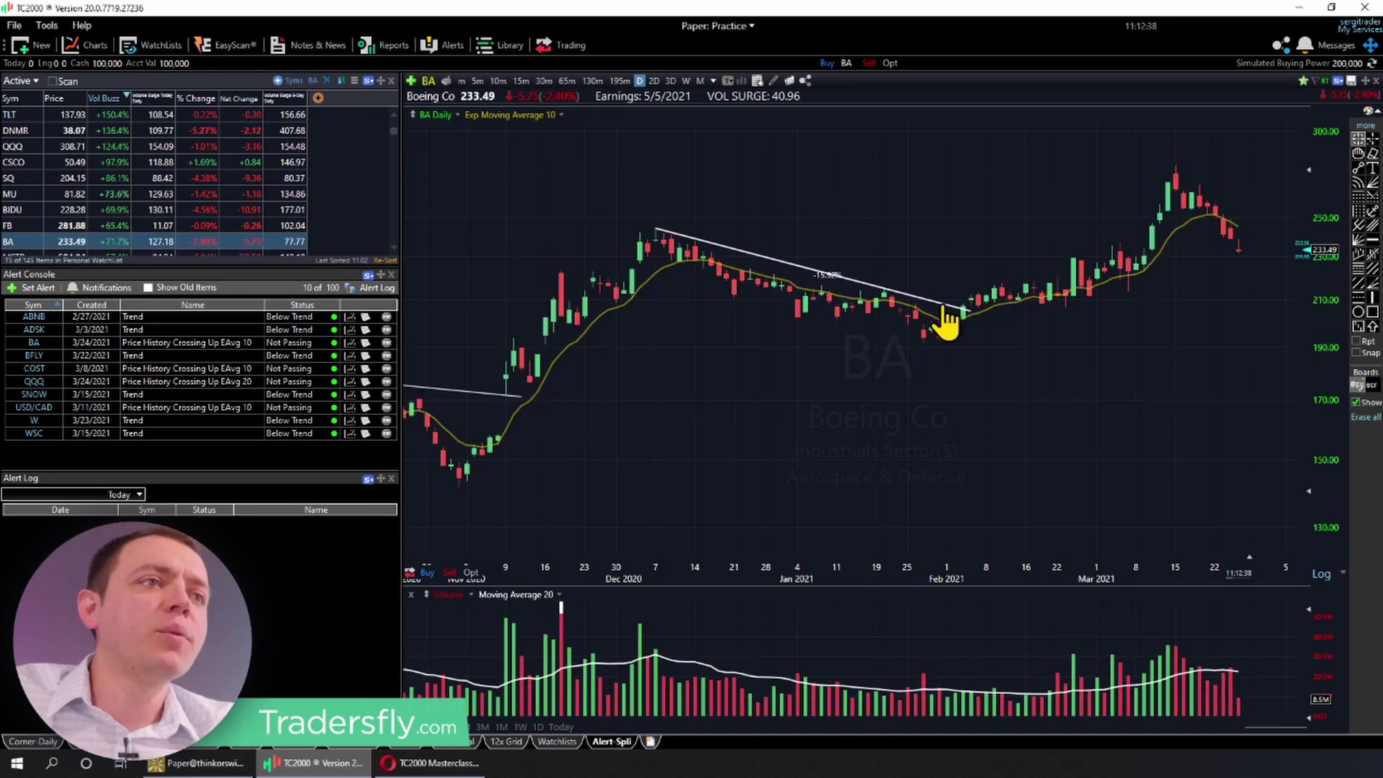
pyautogui.scroll(-3, 915, 306)
pyautogui.scroll(-2, 915, 310)
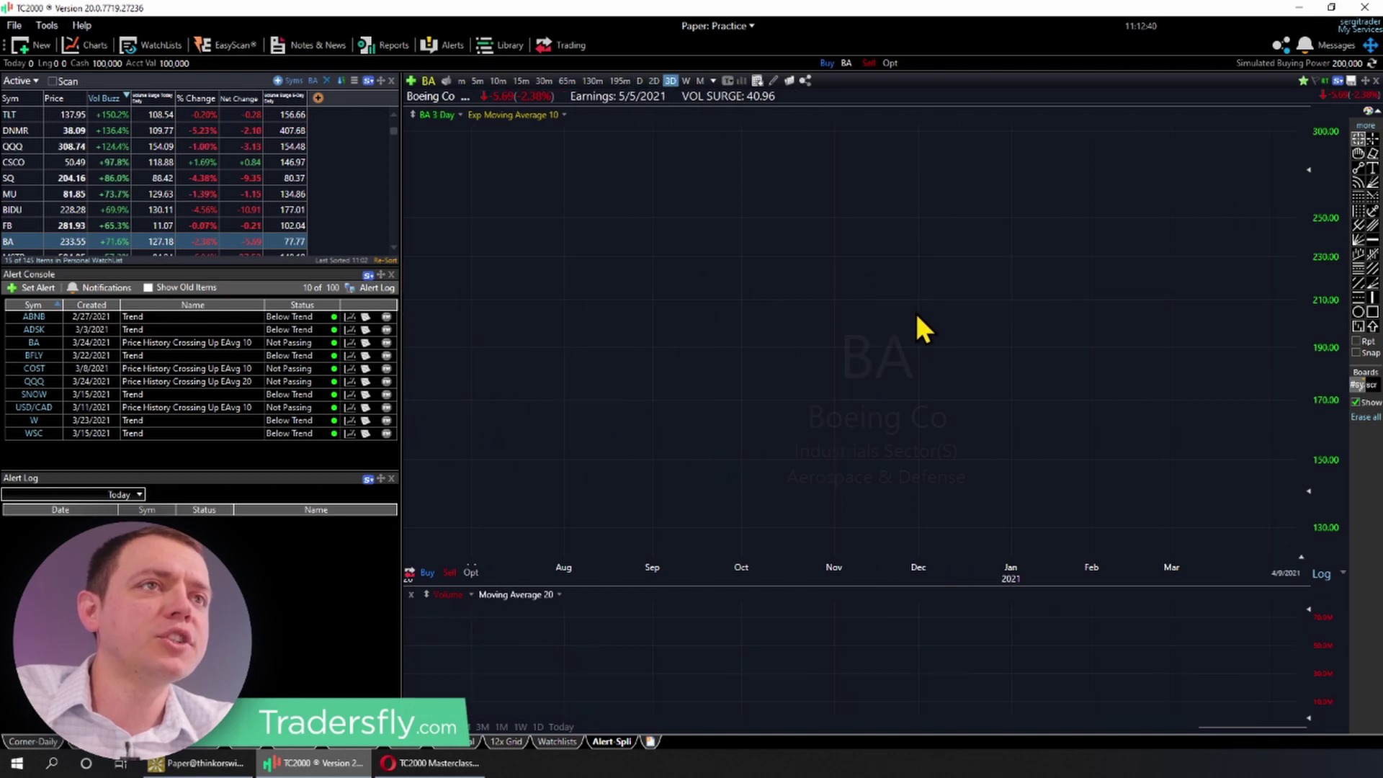
pyautogui.scroll(2, 915, 310)
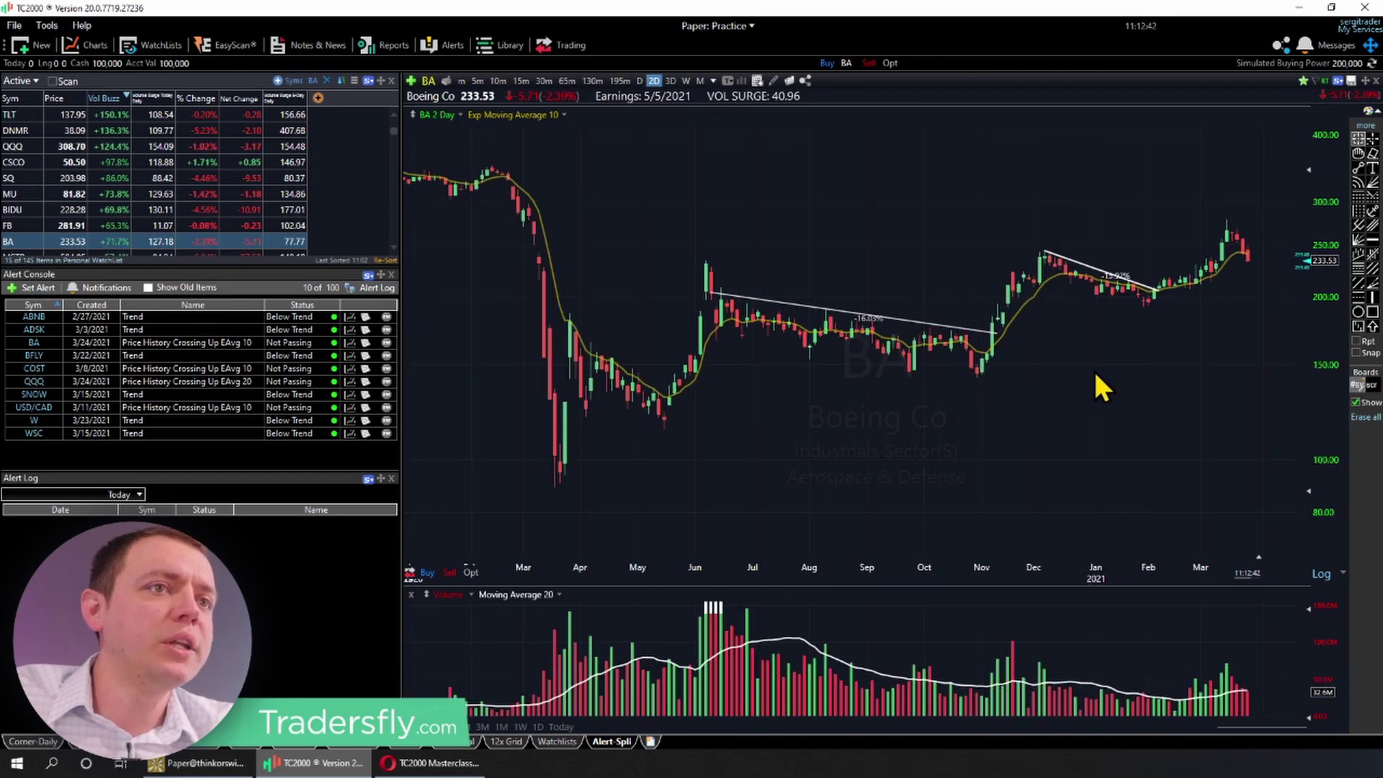
# Delete both existing descending trend lines from the Boeing chart.
pyautogui.rightClick(952, 325)
pyautogui.click(1023, 495)
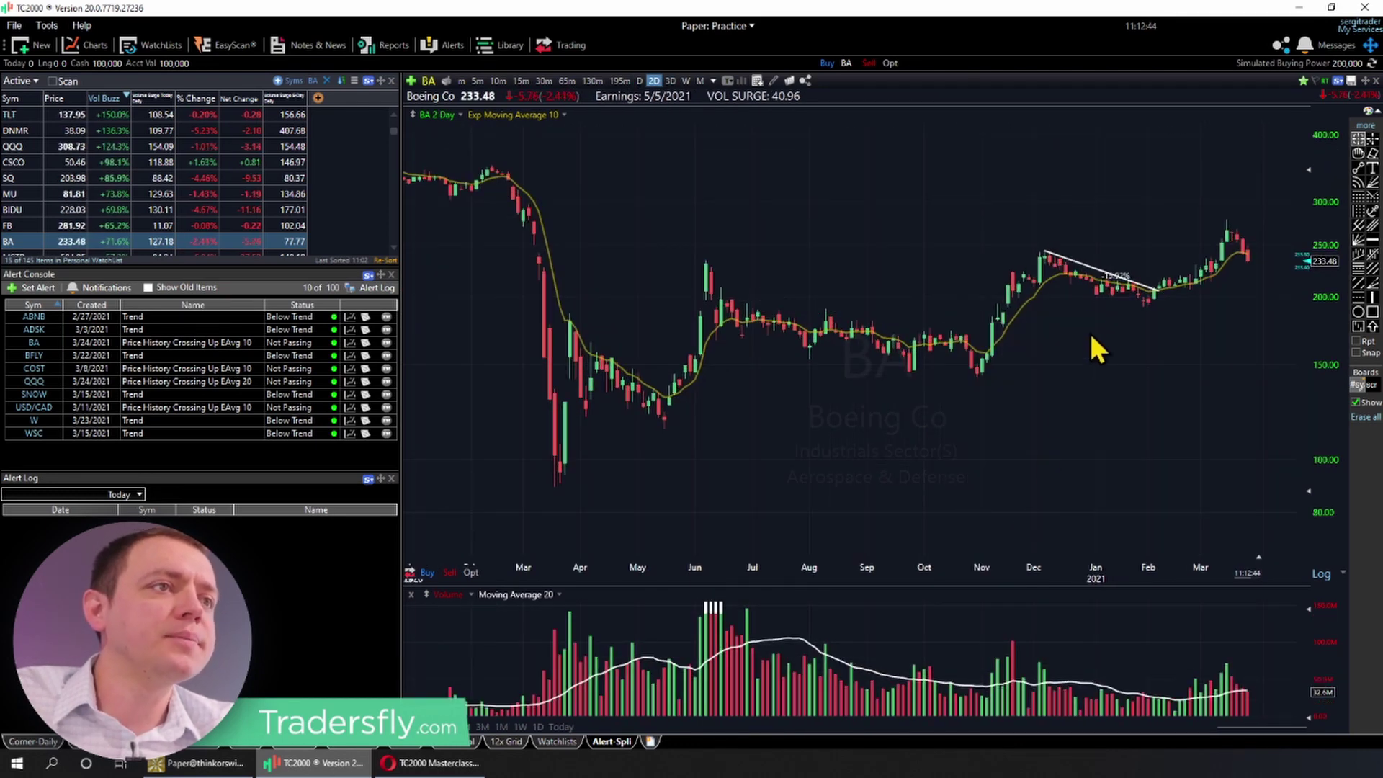
pyautogui.rightClick(1106, 274)
pyautogui.click(1142, 446)
# Draw a descending line from Boeing's June peak to early November and point arrows at the June peak and the October highs.
pyautogui.scroll(3, 1005, 410)
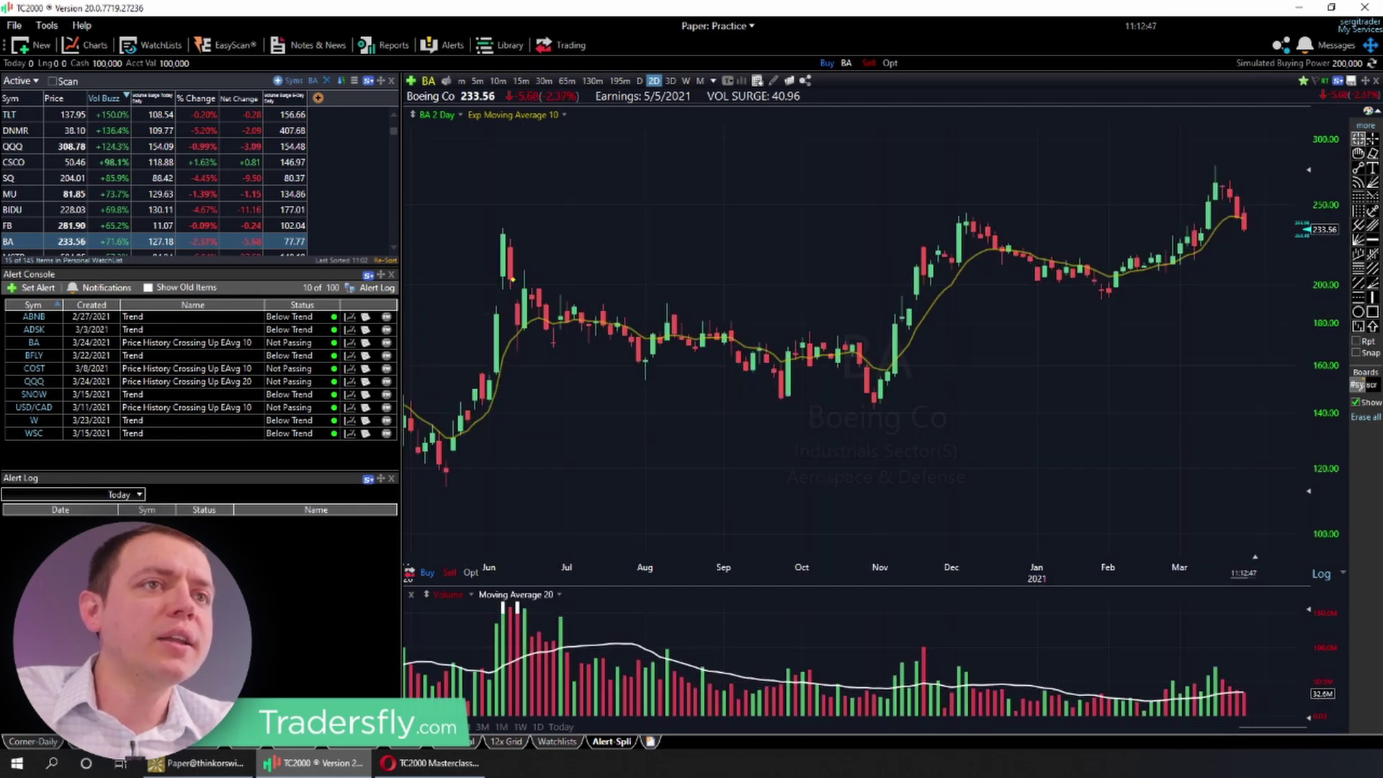
pyautogui.moveTo(499, 231)
pyautogui.mouseDown()
pyautogui.moveTo(932, 364)
pyautogui.moveTo(901, 357)
pyautogui.mouseUp()
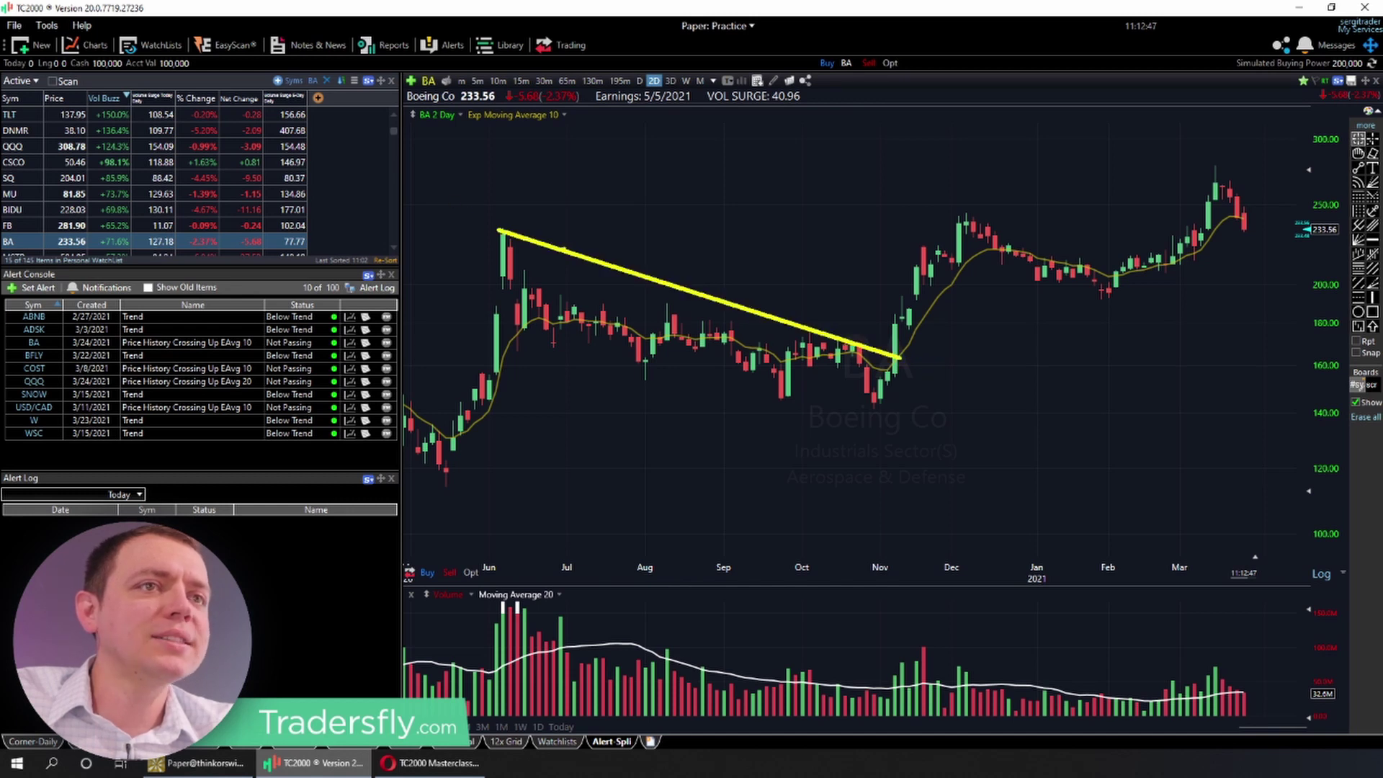
pyautogui.click(818, 326)
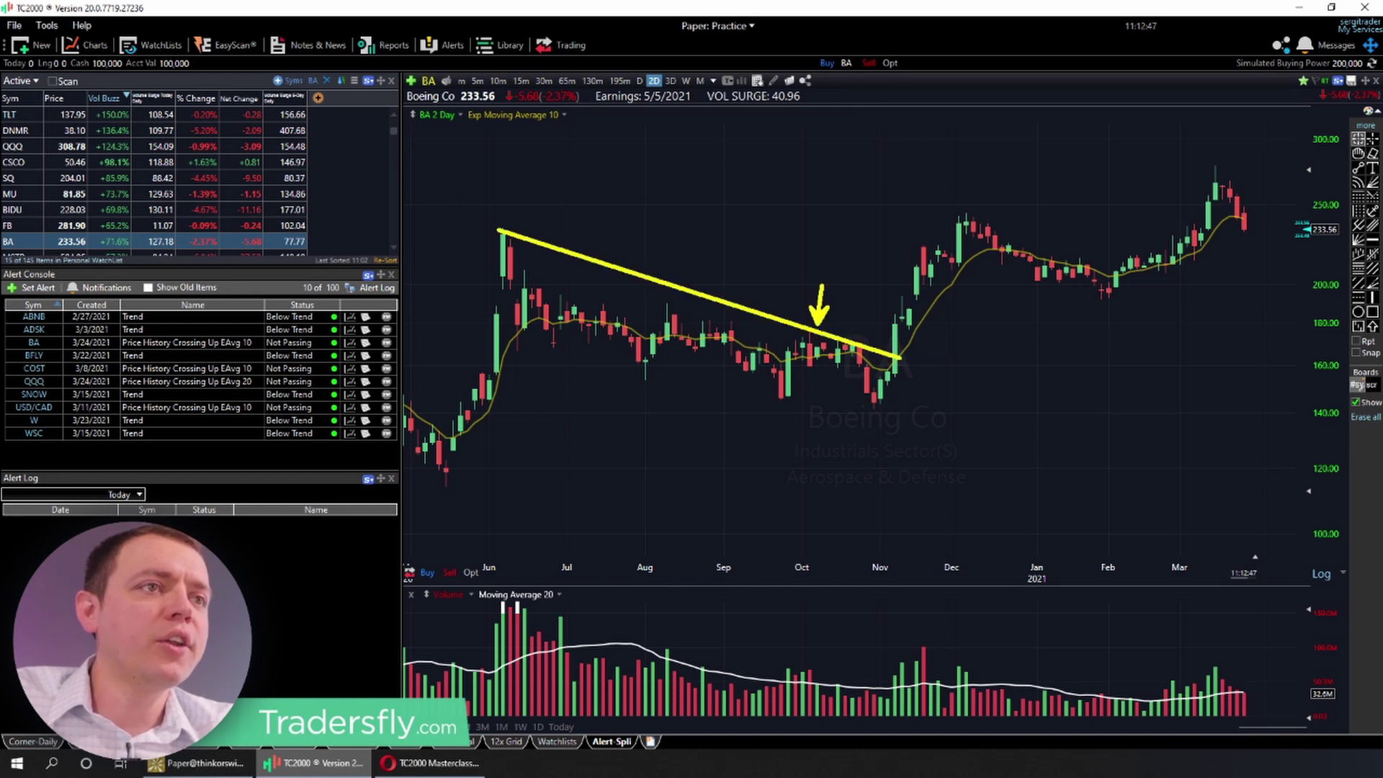
pyautogui.click(514, 225)
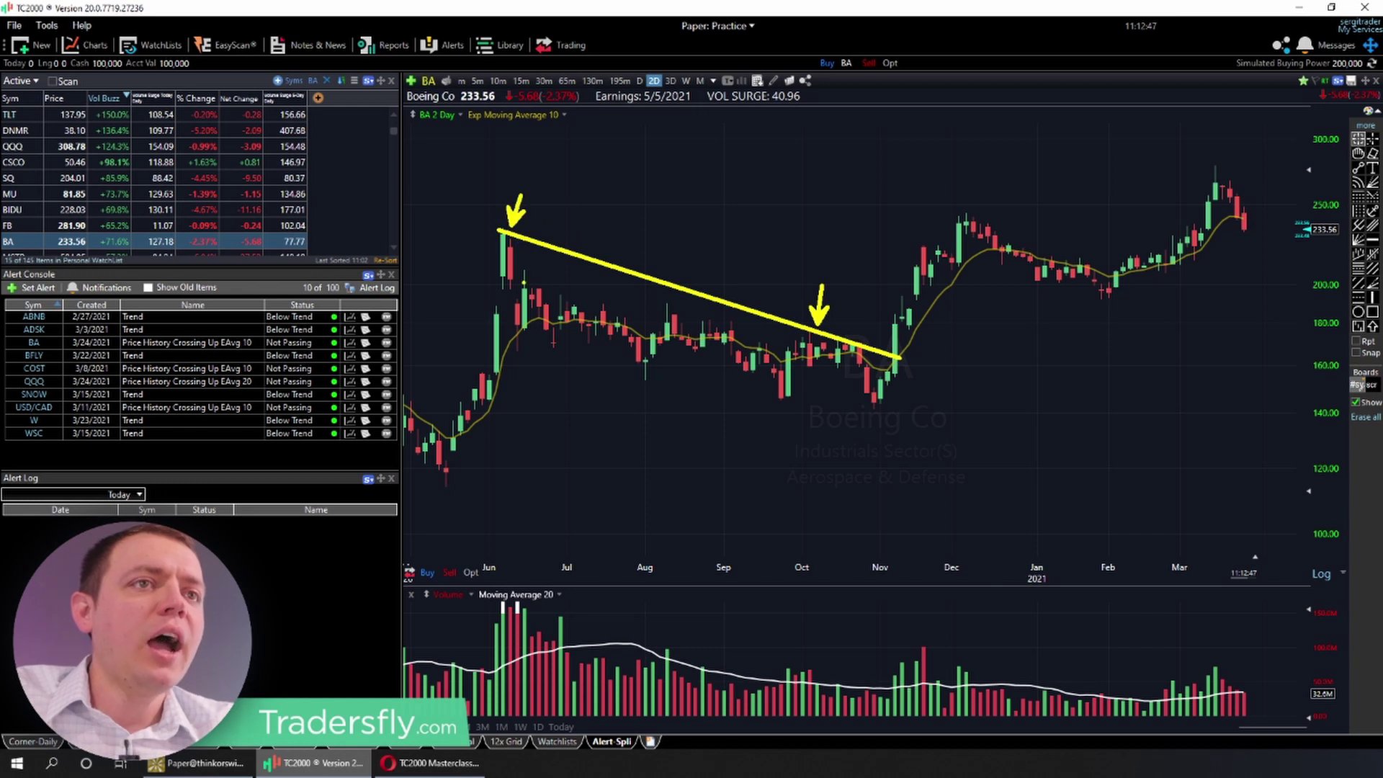
# Try marking Boeing's early-June price spike with a circle, and undo the marks.
pyautogui.moveTo(504, 280); pyautogui.dragTo(602, 306)
pyautogui.hotkey('ctrl', 'z')
pyautogui.moveTo(463, 208); pyautogui.dragTo(547, 296)
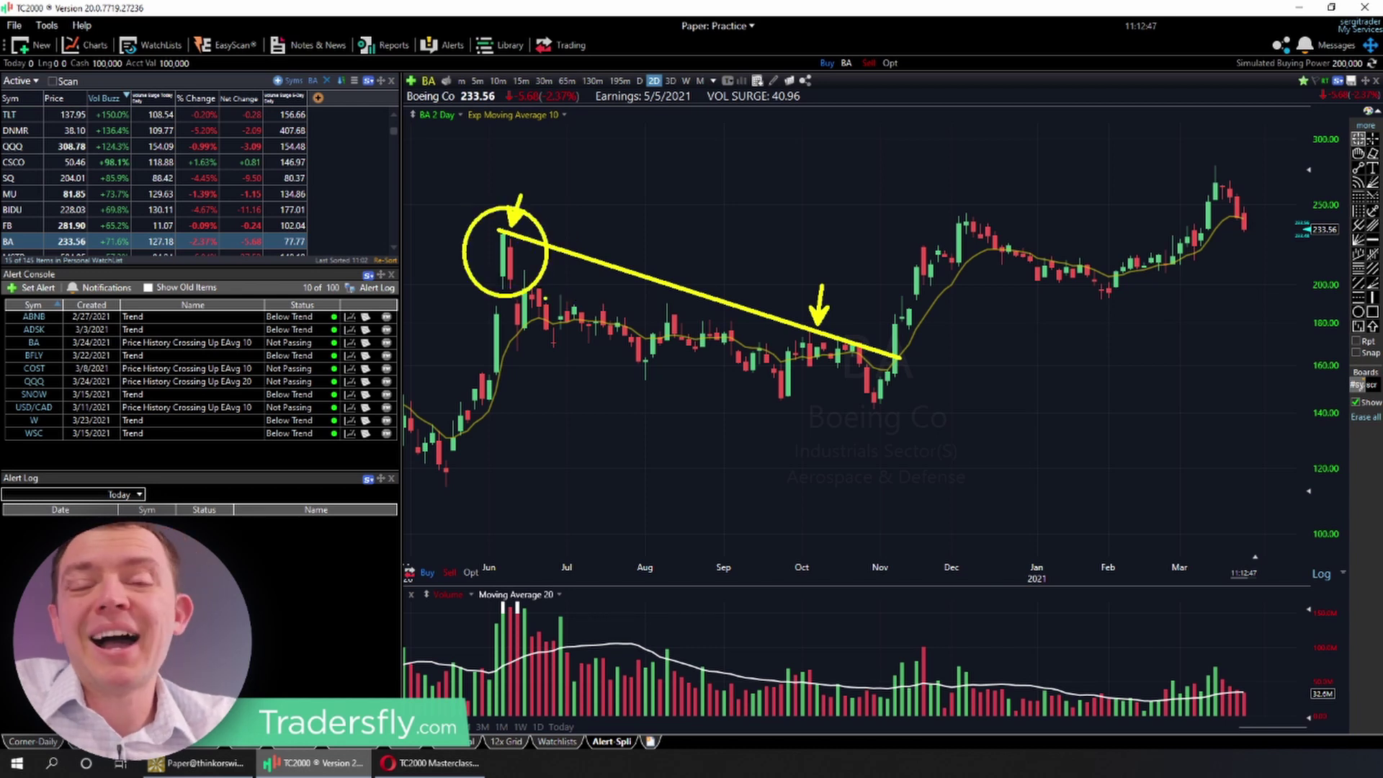
pyautogui.hotkey('ctrl', 'z')
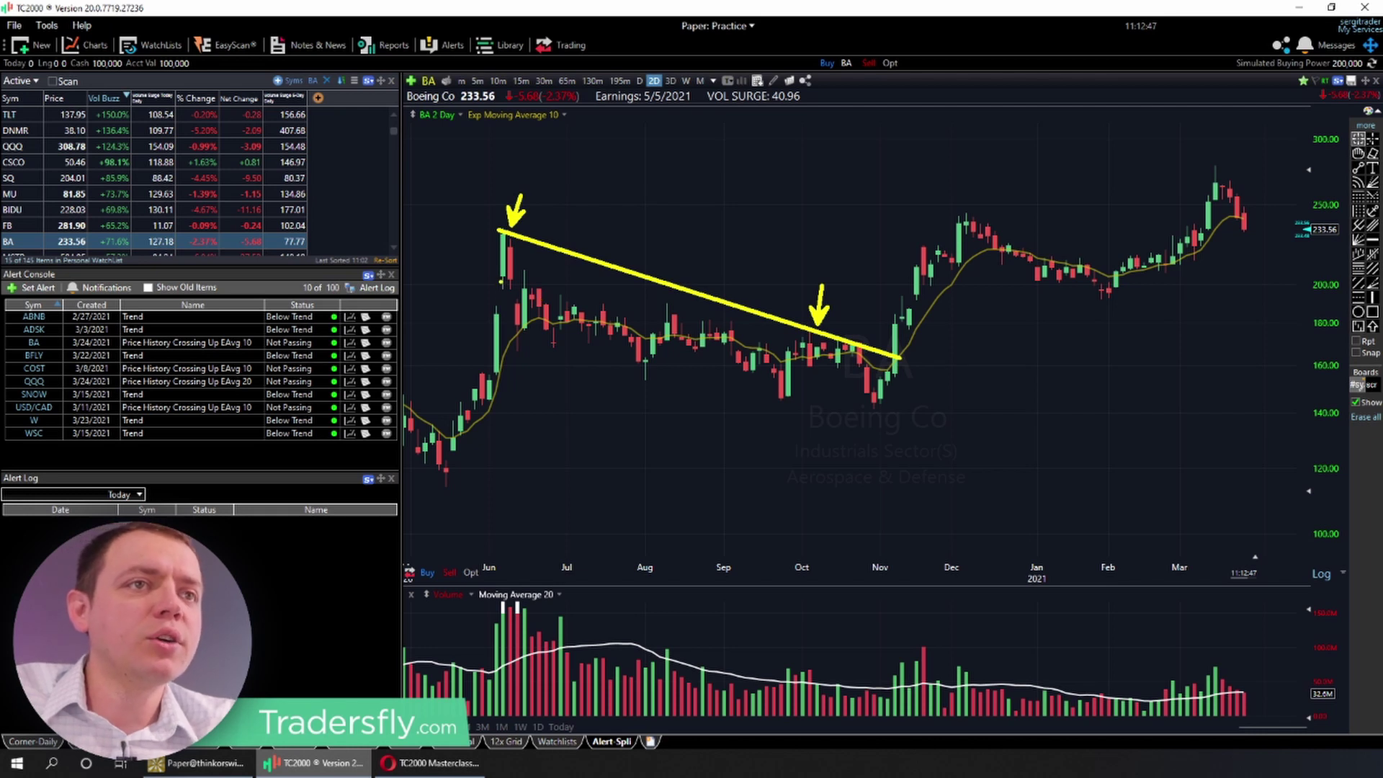
# Draw a second, shallower descending line from Boeing's mid-June high to early November and point arrows at the mid-June, August and September highs.
pyautogui.moveTo(520, 283); pyautogui.dragTo(902, 356)
pyautogui.click(543, 276)
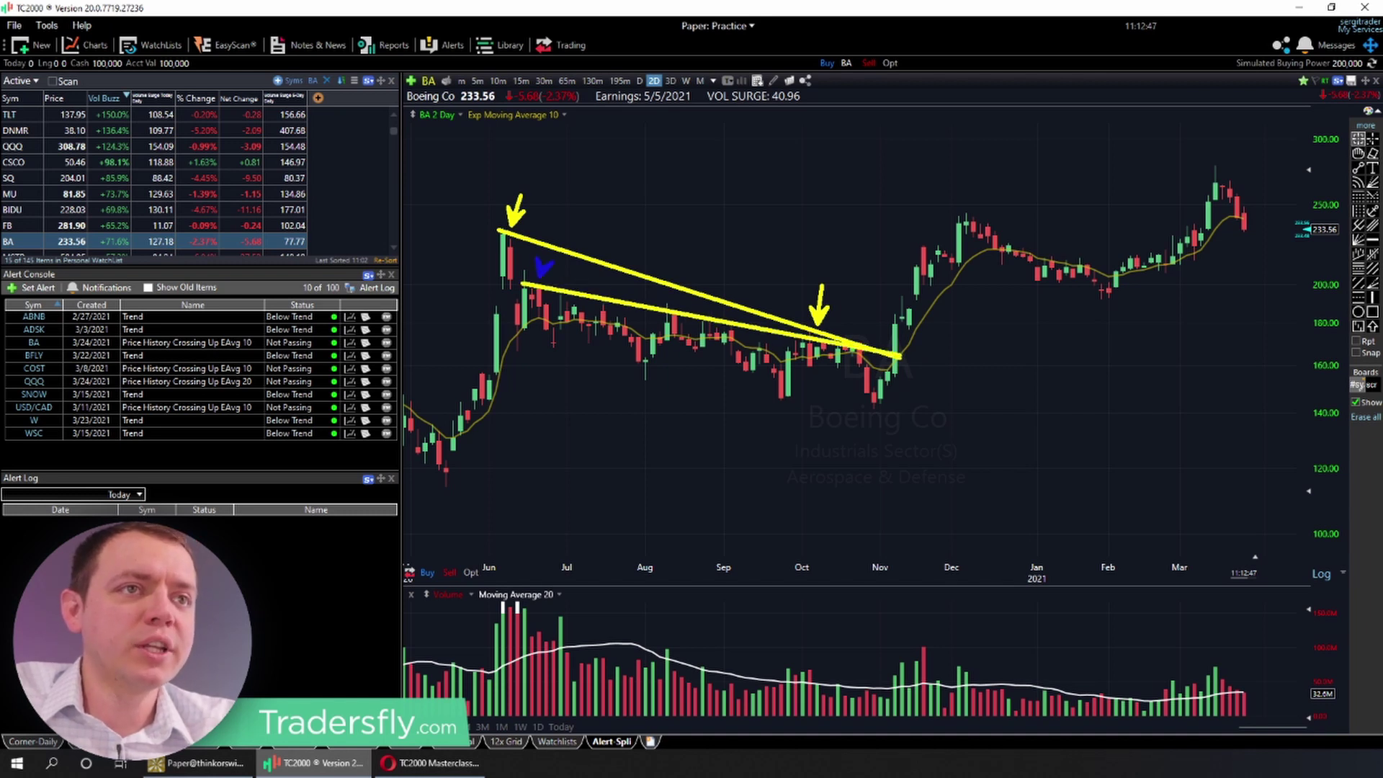
pyautogui.click(675, 303)
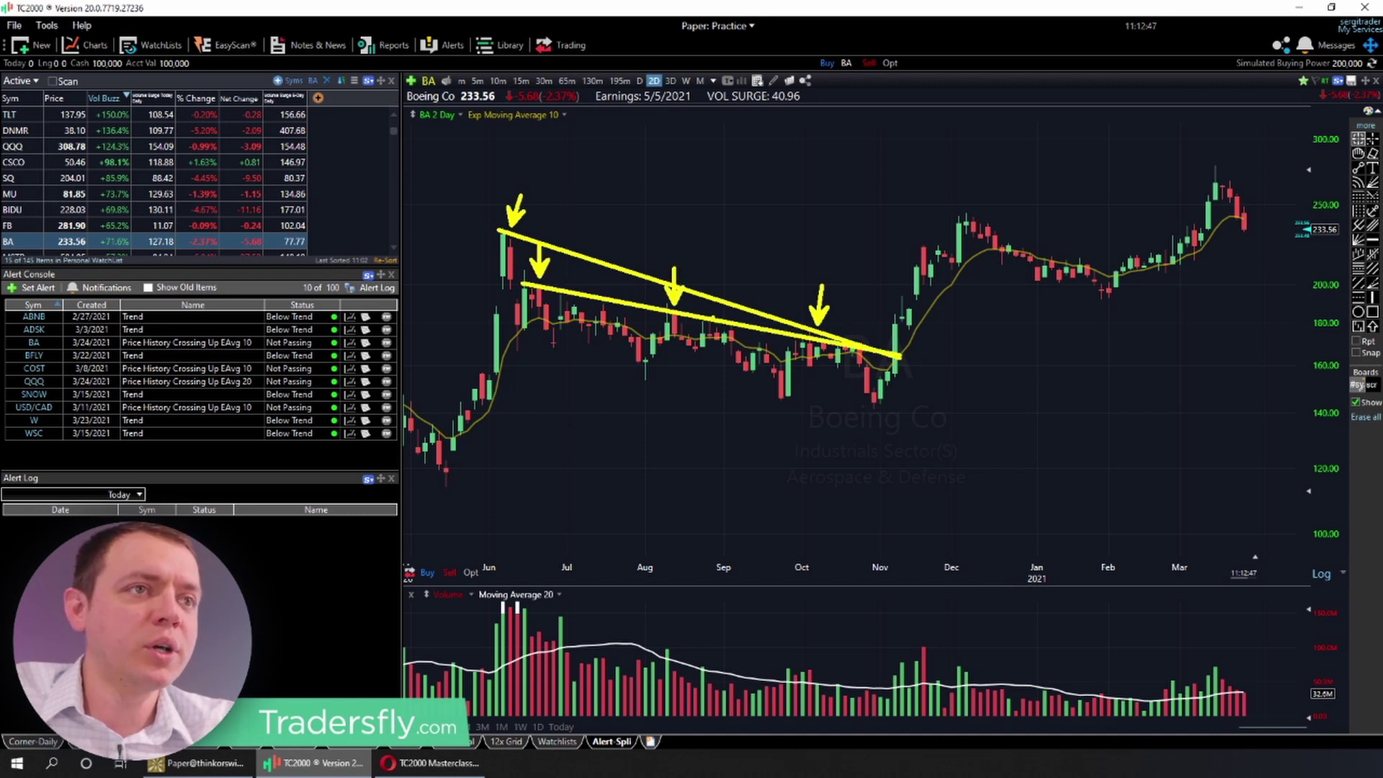
pyautogui.click(717, 305)
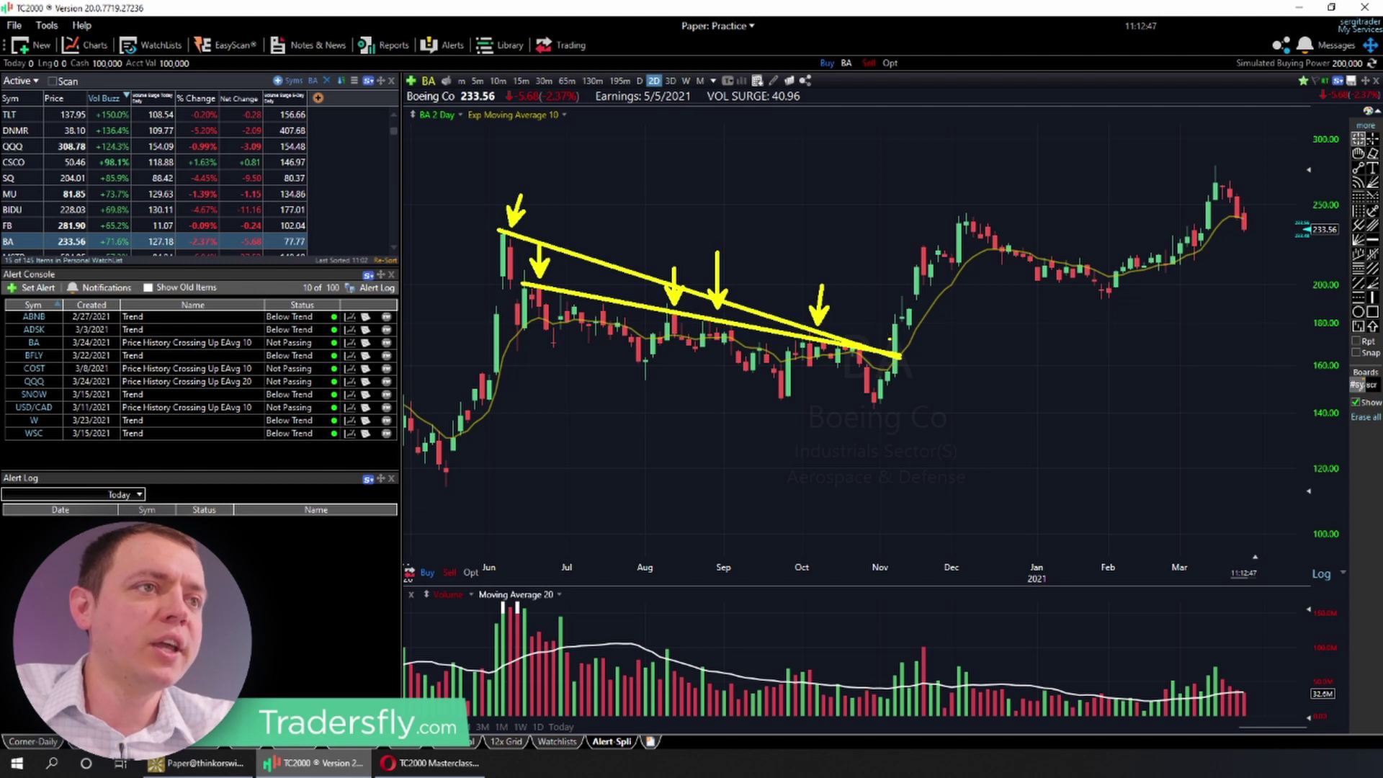
# Mark Boeing's November breakout with an arrow and a circle, and point an arrow at the matching volume bars.
pyautogui.moveTo(811, 236); pyautogui.dragTo(893, 344)
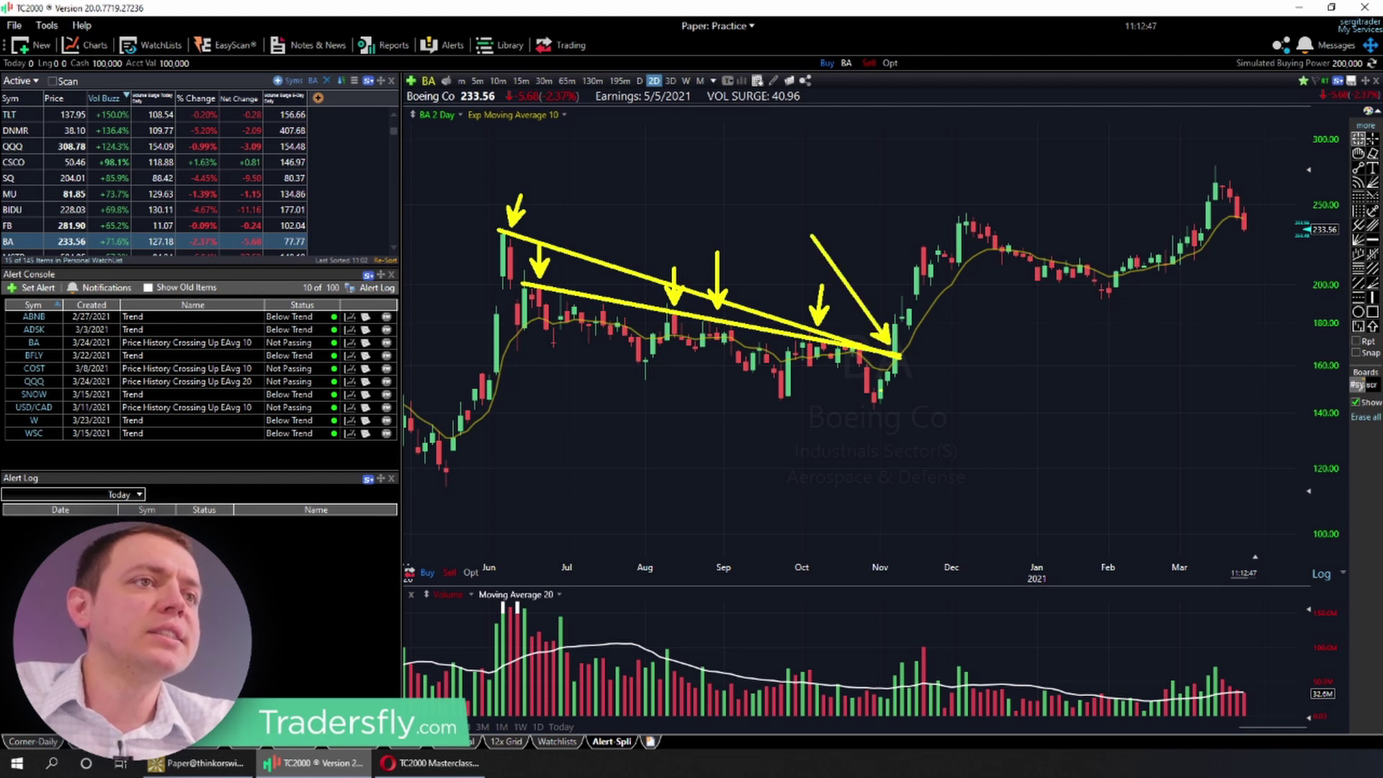
pyautogui.moveTo(938, 303); pyautogui.dragTo(865, 362)
pyautogui.moveTo(880, 591); pyautogui.dragTo(895, 667)
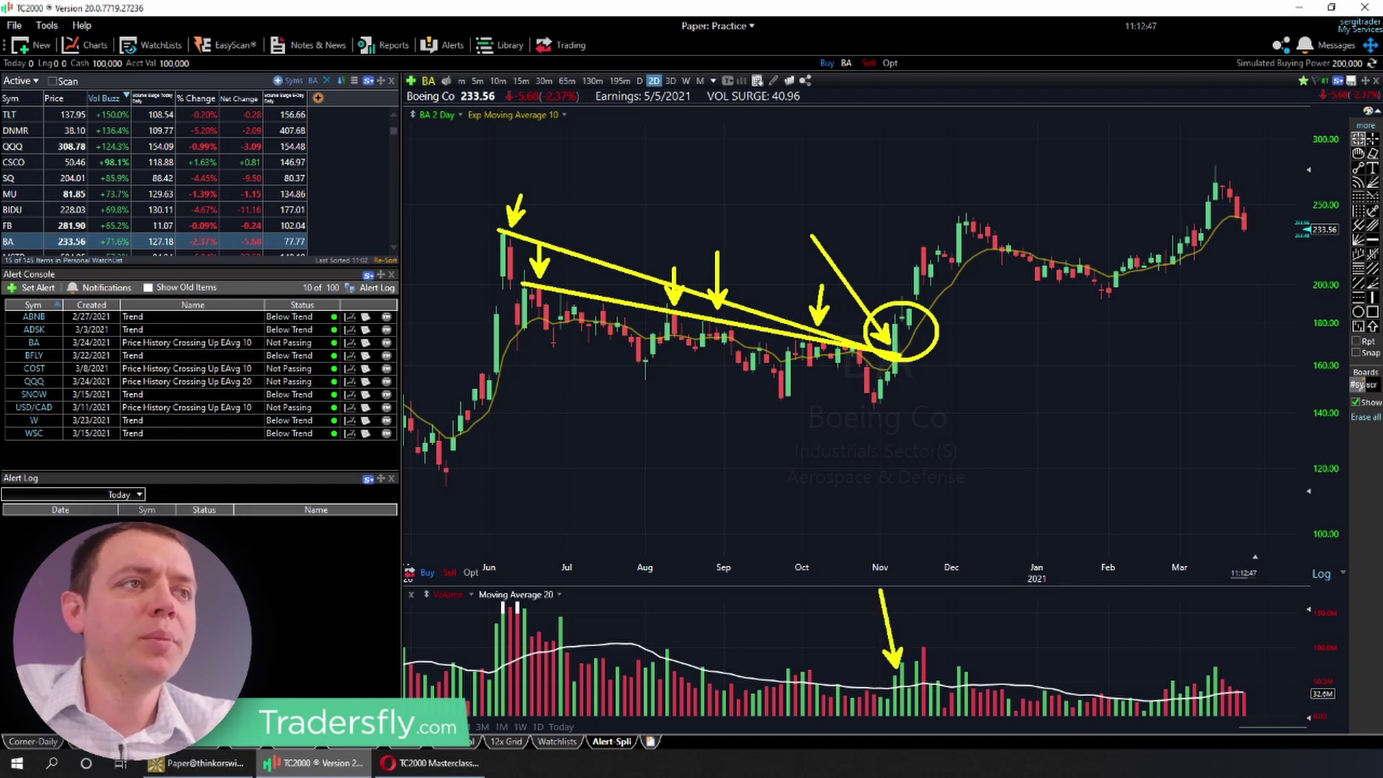
# Draw a descending line from Boeing's December peak to February, point an arrow at the line's start and circle the February breakout.
pyautogui.moveTo(957, 211)
pyautogui.mouseDown()
pyautogui.moveTo(1160, 283)
pyautogui.moveTo(1137, 277)
pyautogui.mouseUp()
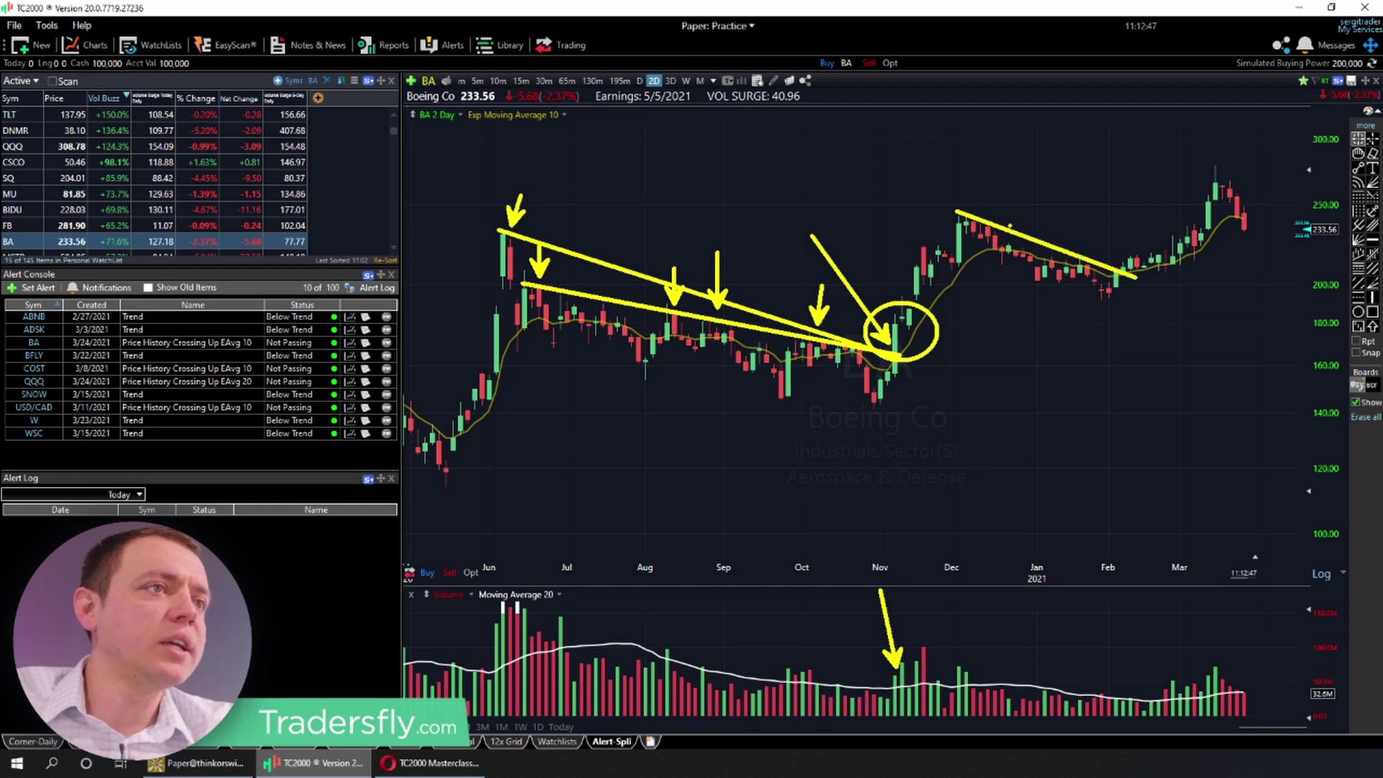
pyautogui.moveTo(983, 212); pyautogui.dragTo(995, 178)
pyautogui.moveTo(1100, 234); pyautogui.dragTo(1174, 290)
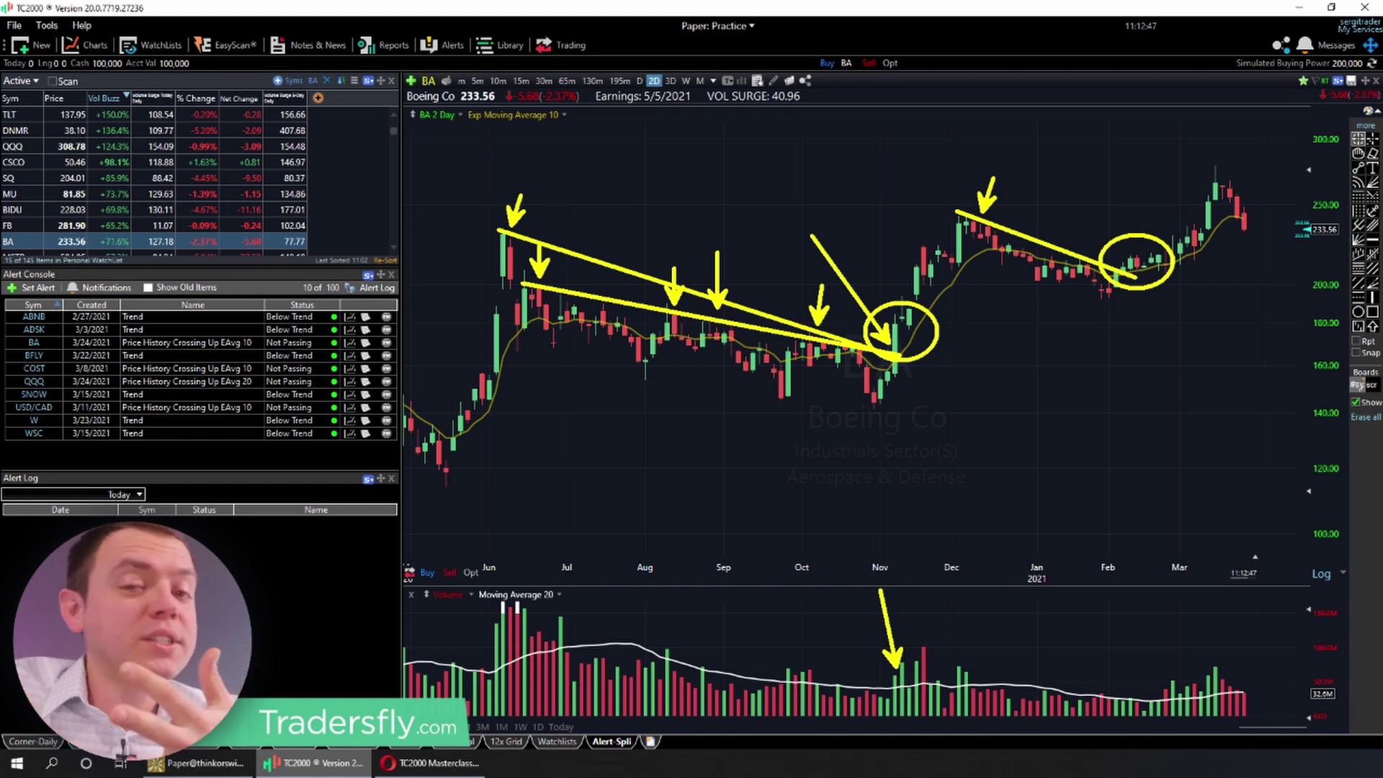
pyautogui.moveTo(1034, 398)
pyautogui.mouseDown()
pyautogui.moveTo(652, 412)
pyautogui.moveTo(715, 420)
pyautogui.mouseUp()
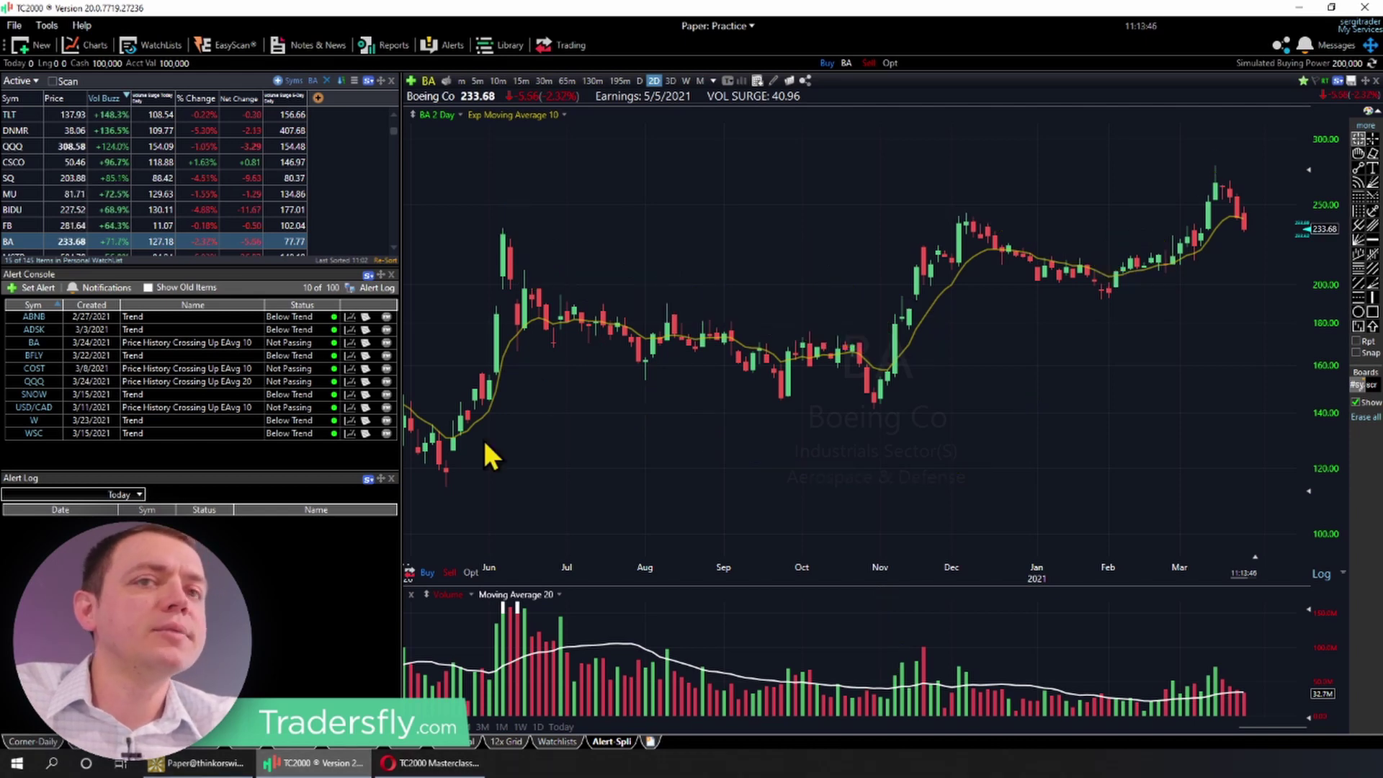
# Load the TSLA chart and trace a descending line from its September peak to November, with an arrow at the peak.
pyautogui.write('TSLA')
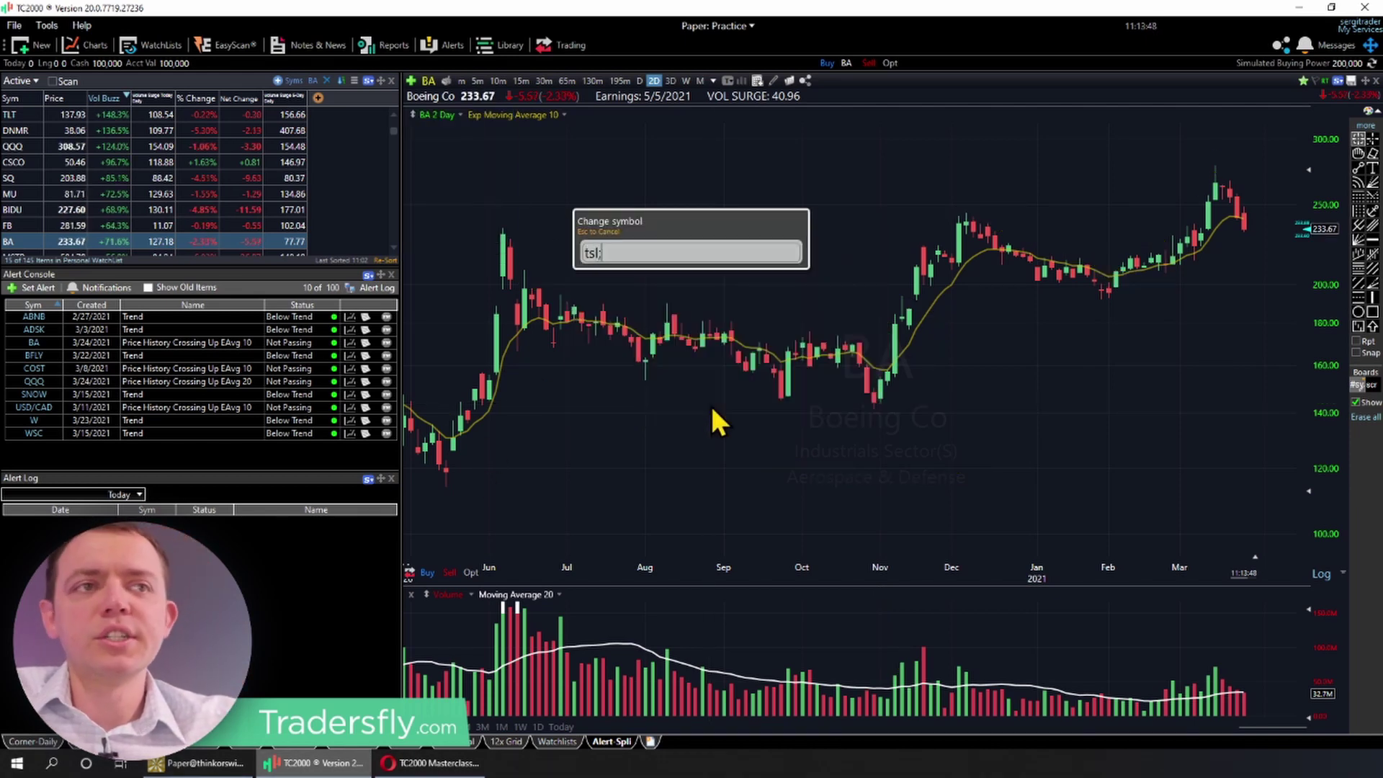
pyautogui.press('Return')
pyautogui.scroll(4, 907, 327)
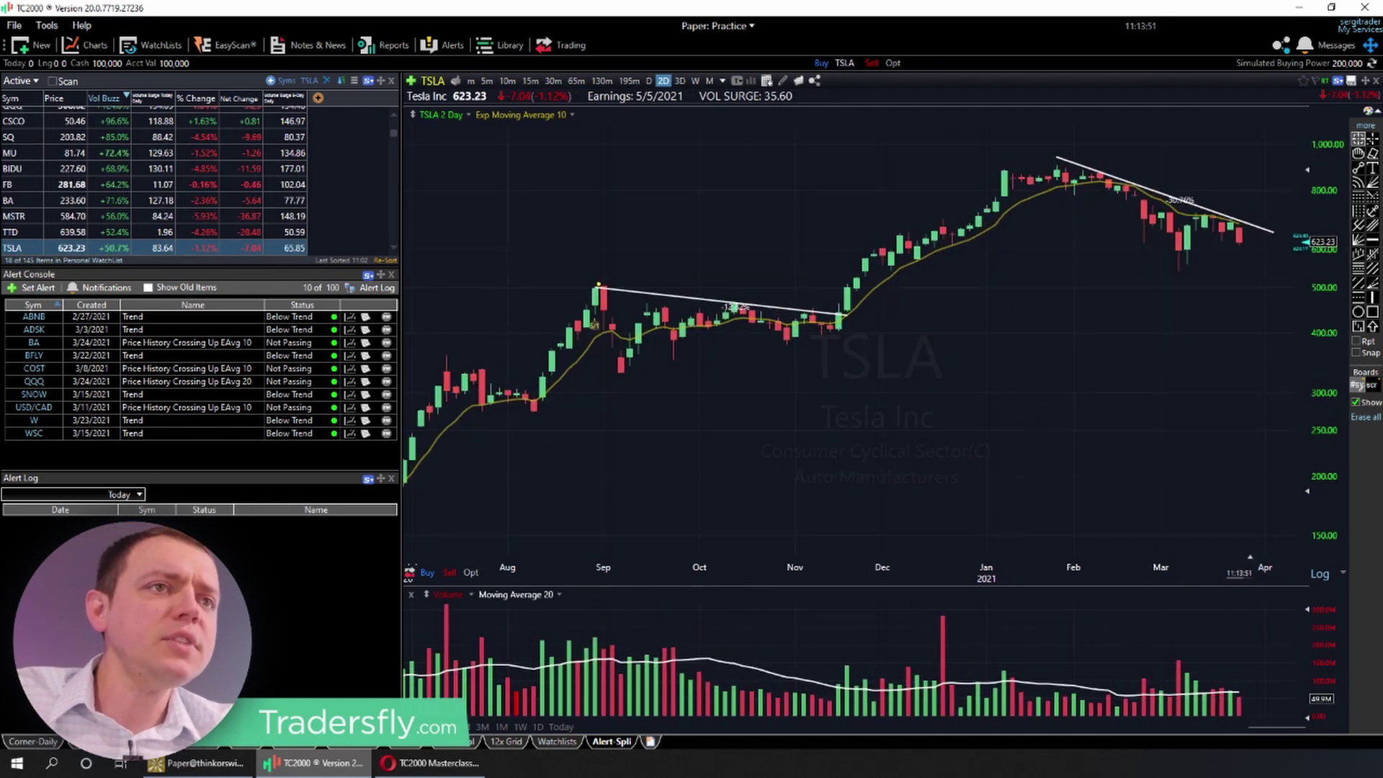
pyautogui.moveTo(593, 284); pyautogui.dragTo(812, 307)
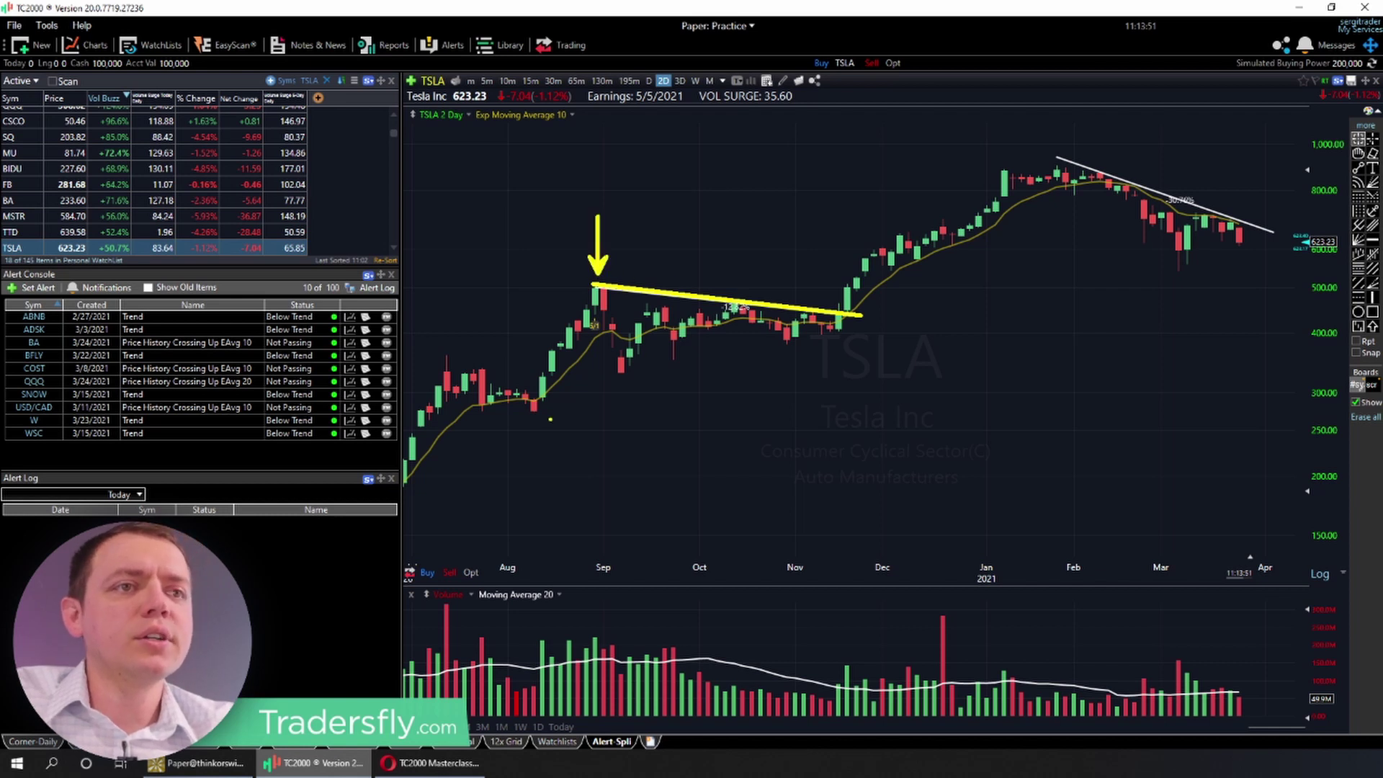
# Try drawing a rising support line beneath Tesla's August to November lows, and undo it.
pyautogui.moveTo(533, 412); pyautogui.dragTo(806, 334)
pyautogui.moveTo(870, 329); pyautogui.dragTo(861, 329)
pyautogui.press('y')
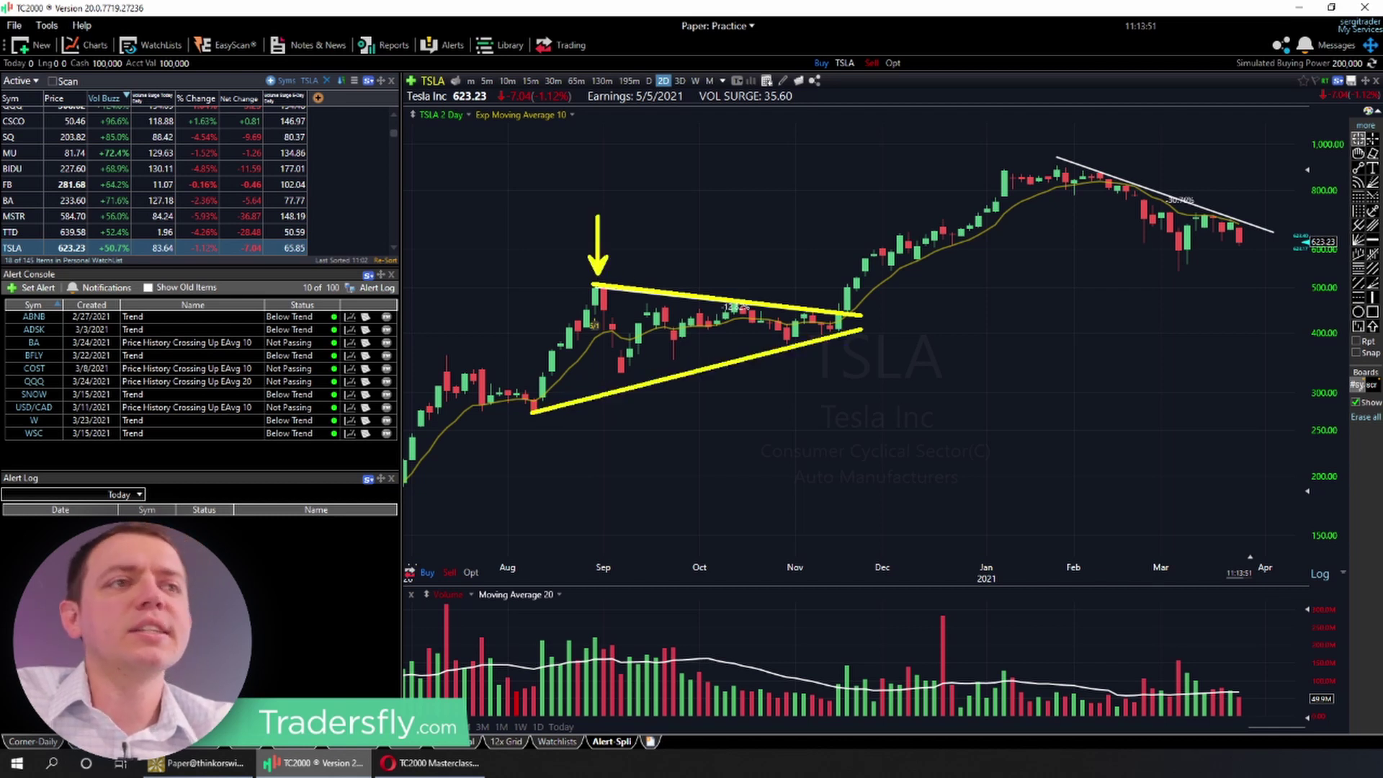
pyautogui.hotkey('ctrl', 'z')
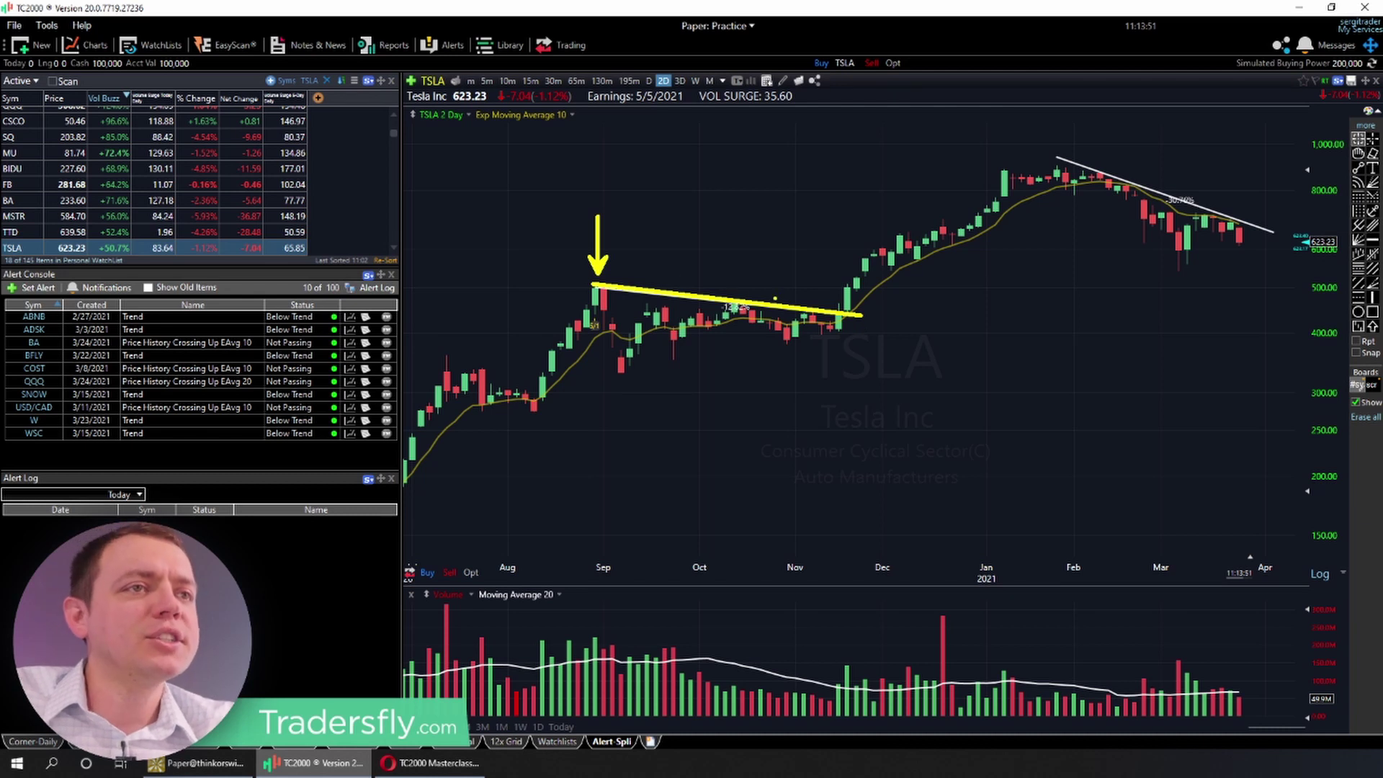
# Circle Tesla's November breakout and point arrows at the October high, the breakout candle and its volume bar.
pyautogui.moveTo(829, 265); pyautogui.dragTo(884, 334)
pyautogui.moveTo(850, 647); pyautogui.dragTo(855, 493)
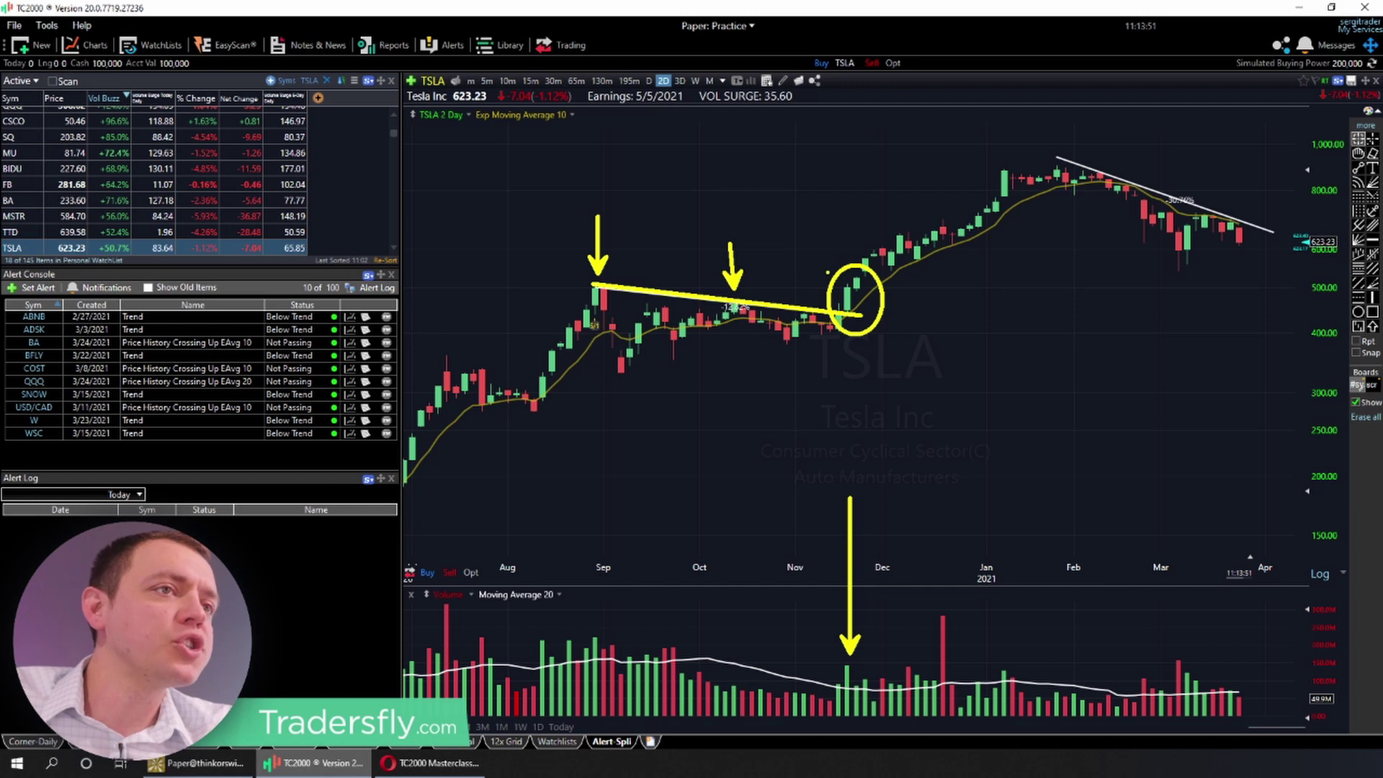
pyautogui.moveTo(832, 285); pyautogui.dragTo(766, 183)
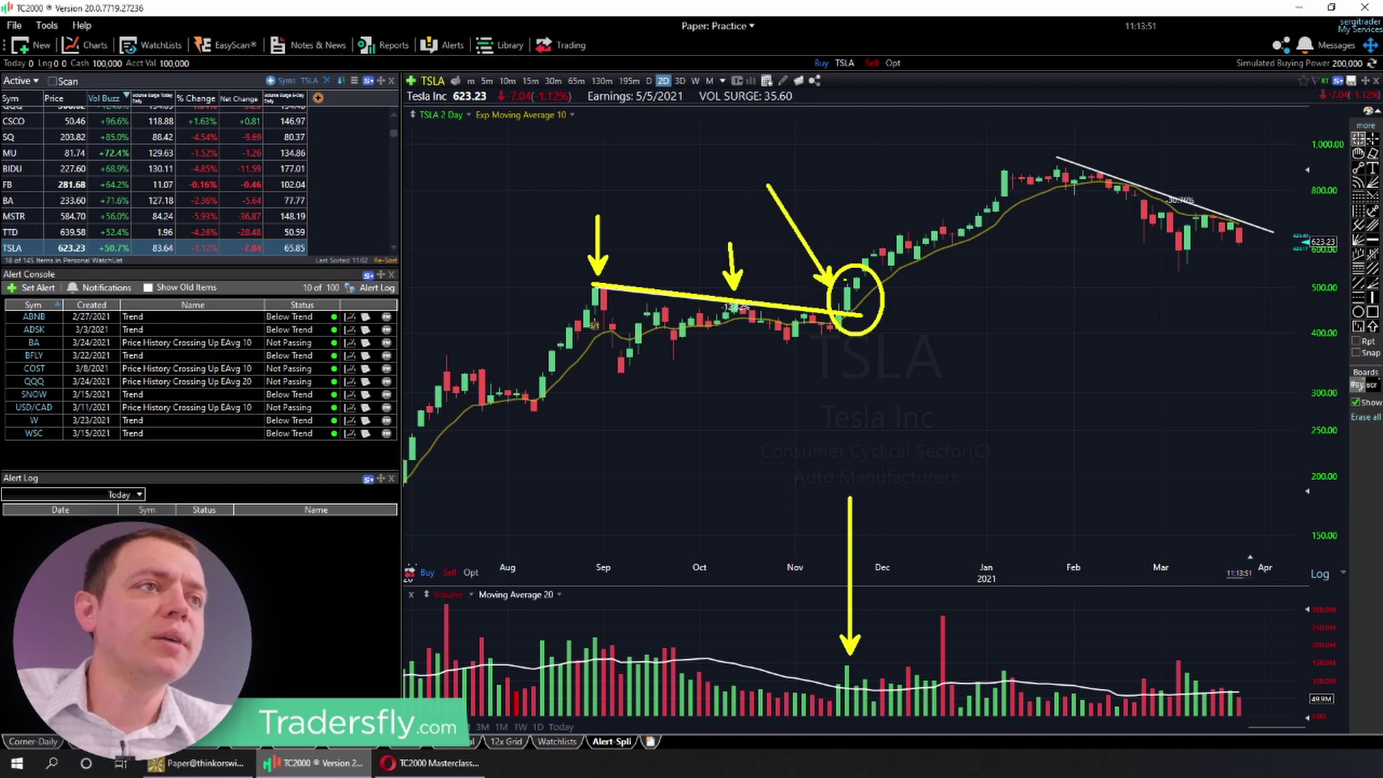
pyautogui.moveTo(851, 312); pyautogui.dragTo(1109, 186)
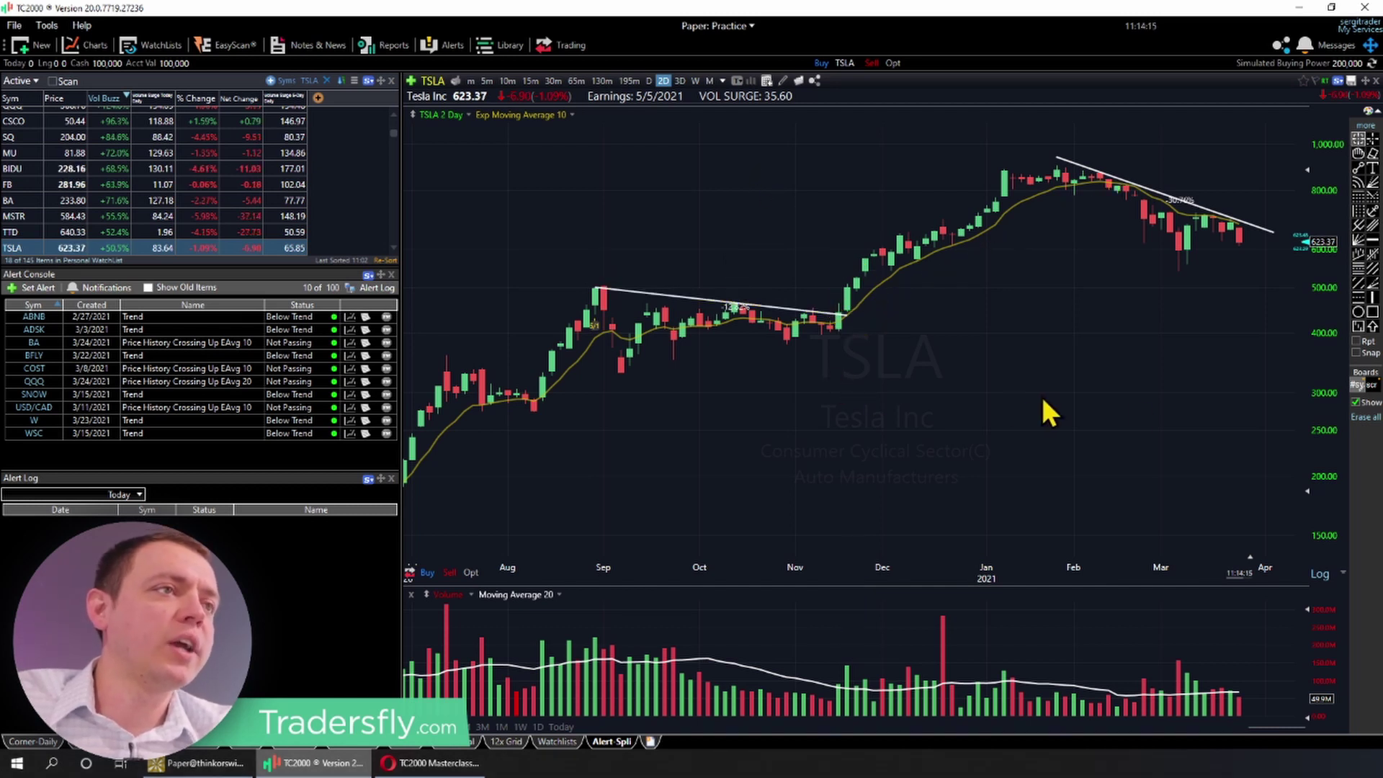
# Switch the Tesla chart to the daily time frame and delete the trend line descending from the late-January peak.
pyautogui.scroll(3, 1213, 417)
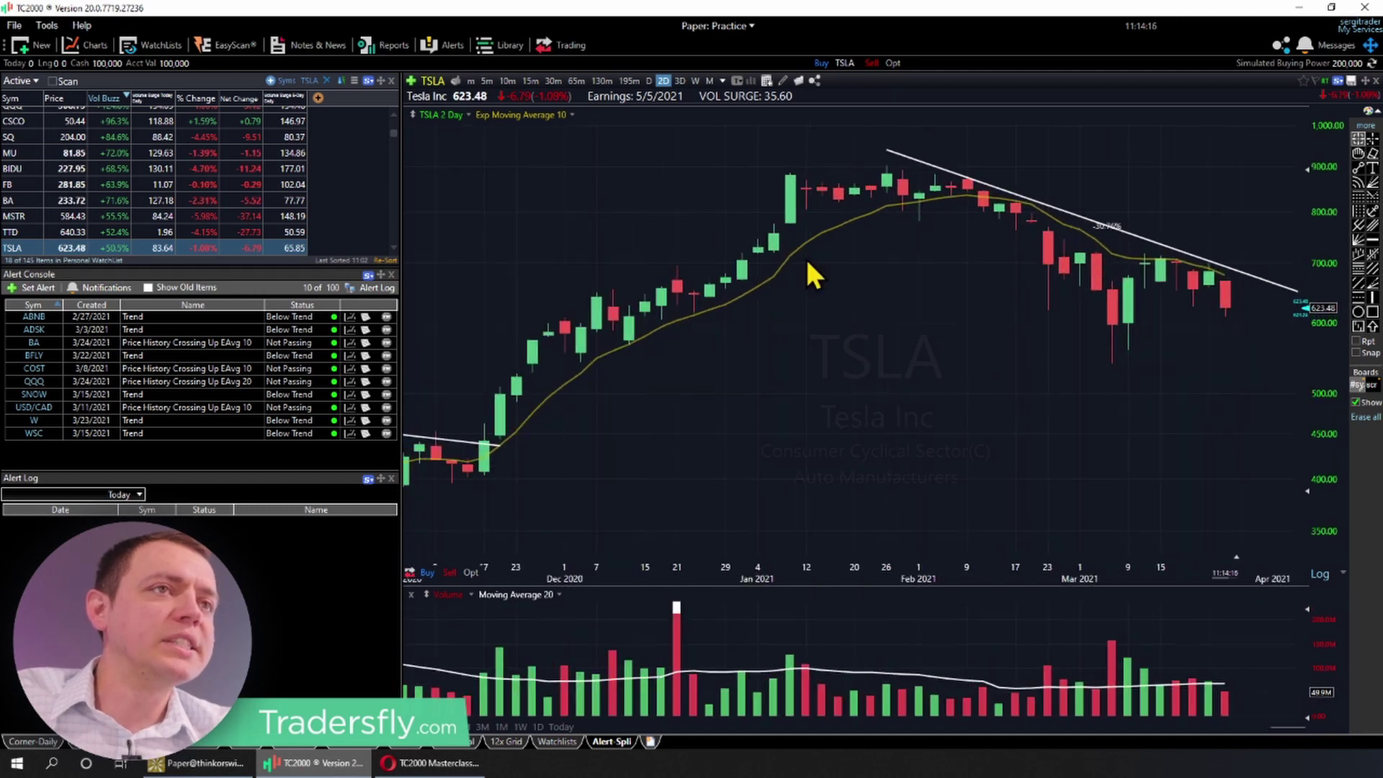
pyautogui.click(649, 81)
pyautogui.scroll(-3, 1059, 369)
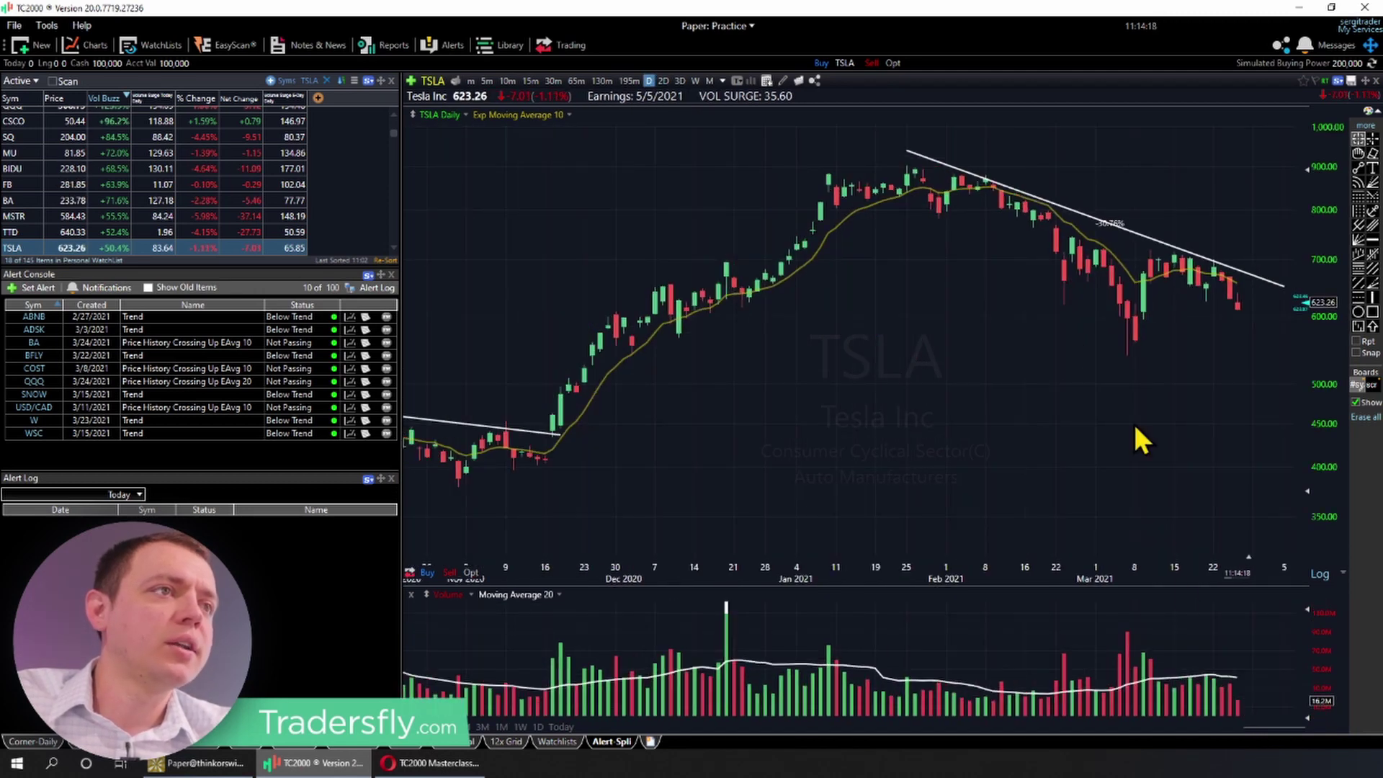
pyautogui.rightClick(1217, 262)
pyautogui.click(1255, 434)
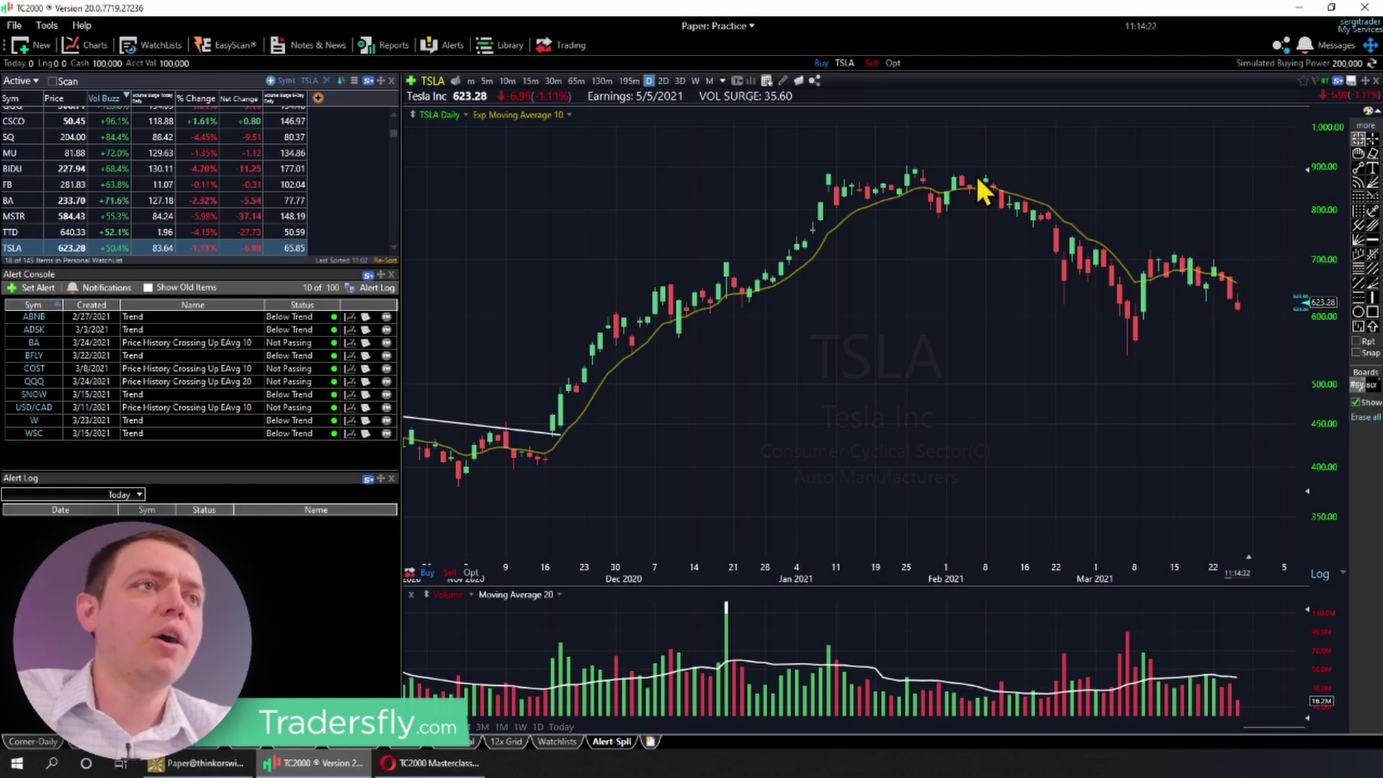
# Draw a descending line across Tesla's highs from early February to past late March.
pyautogui.moveTo(909, 163); pyautogui.dragTo(1267, 276)
pyautogui.press('Delete')
pyautogui.moveTo(958, 171); pyautogui.dragTo(1295, 297)
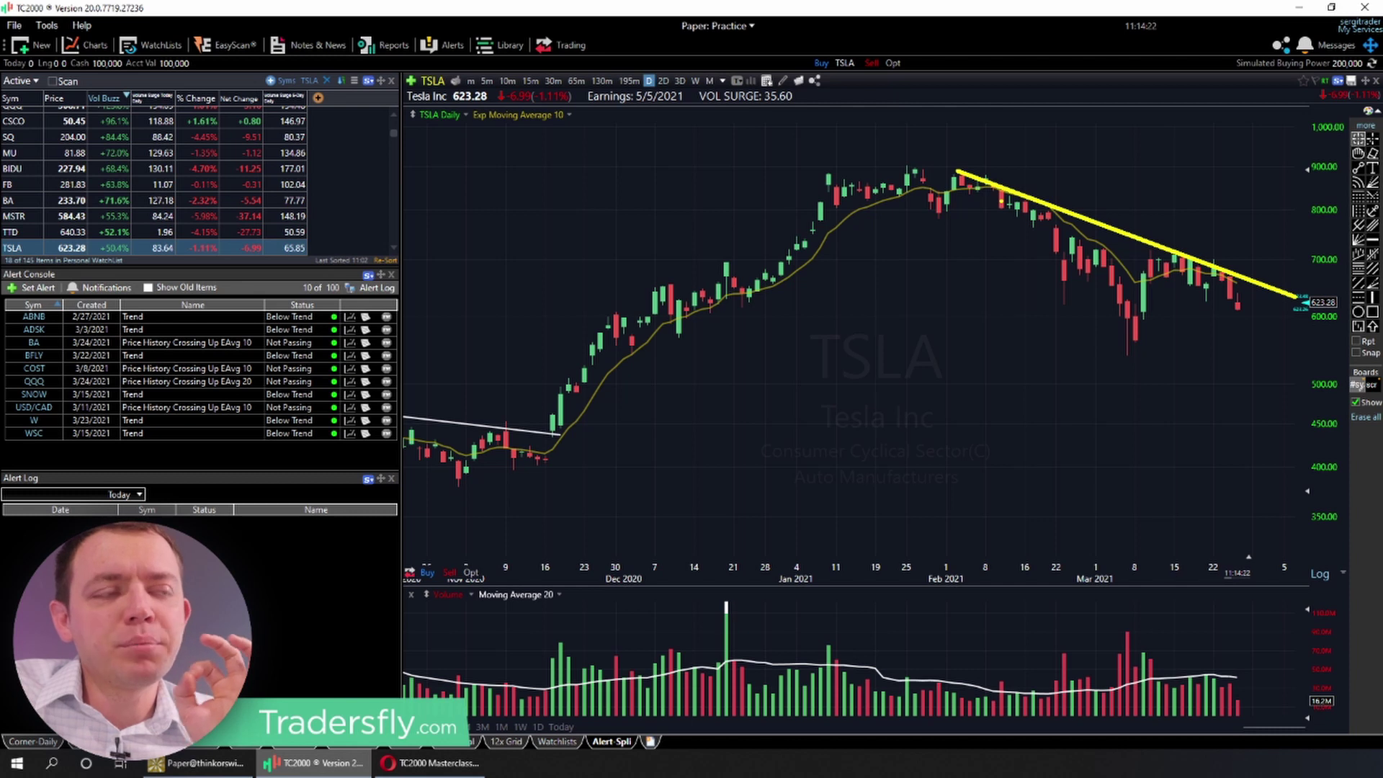
# Mark the February and March highs touching Tesla's descending line, and sketch an upward stroke at the latest candle.
pyautogui.moveTo(1000, 177); pyautogui.dragTo(1009, 131)
pyautogui.moveTo(1192, 232); pyautogui.dragTo(1210, 231)
pyautogui.moveTo(1201, 251); pyautogui.dragTo(1206, 213)
pyautogui.moveTo(1236, 318)
pyautogui.mouseDown()
pyautogui.moveTo(1290, 314)
pyautogui.moveTo(1304, 276)
pyautogui.moveTo(1315, 288)
pyautogui.moveTo(1242, 175)
pyautogui.mouseUp()
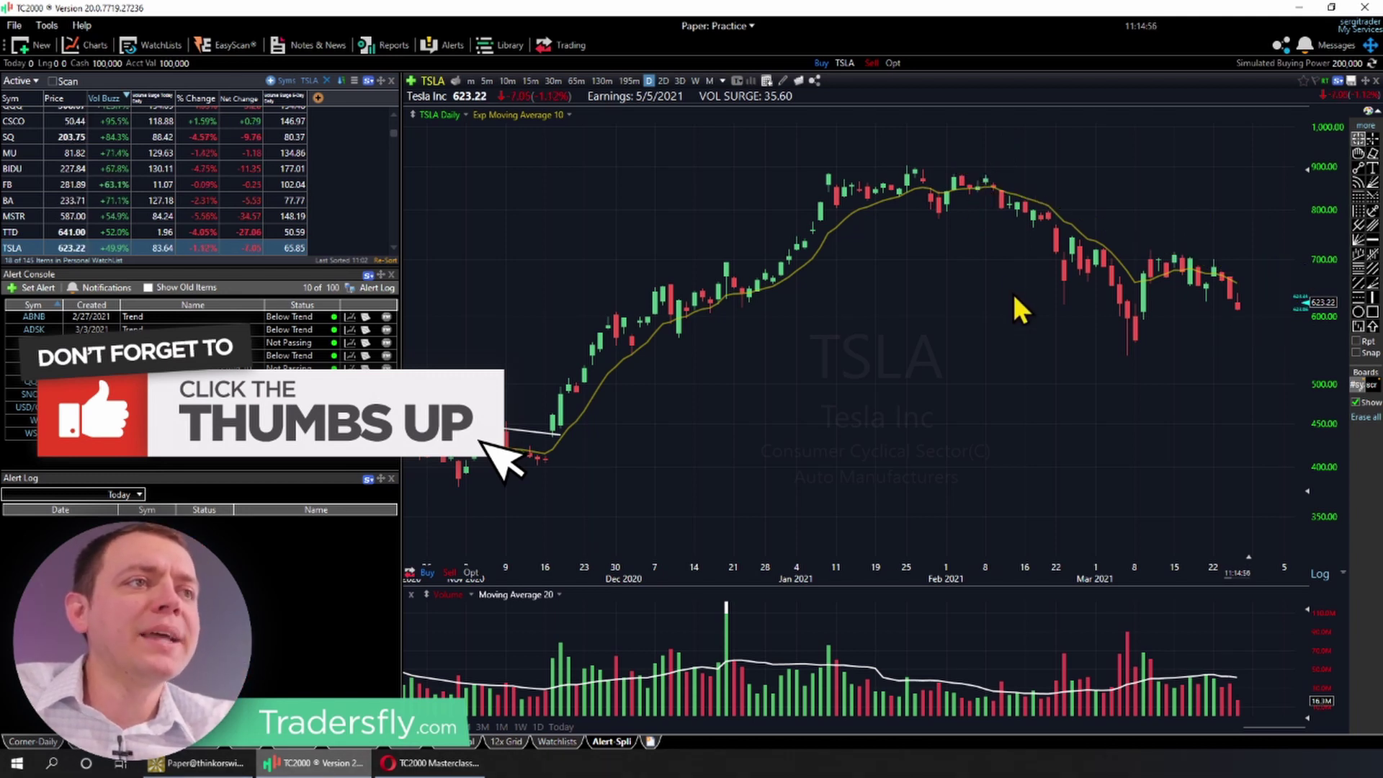
# Load the UAL chart and mark the late-February to mid-March descending line with arrows at its breakout and the following candles.
pyautogui.write('UAL')
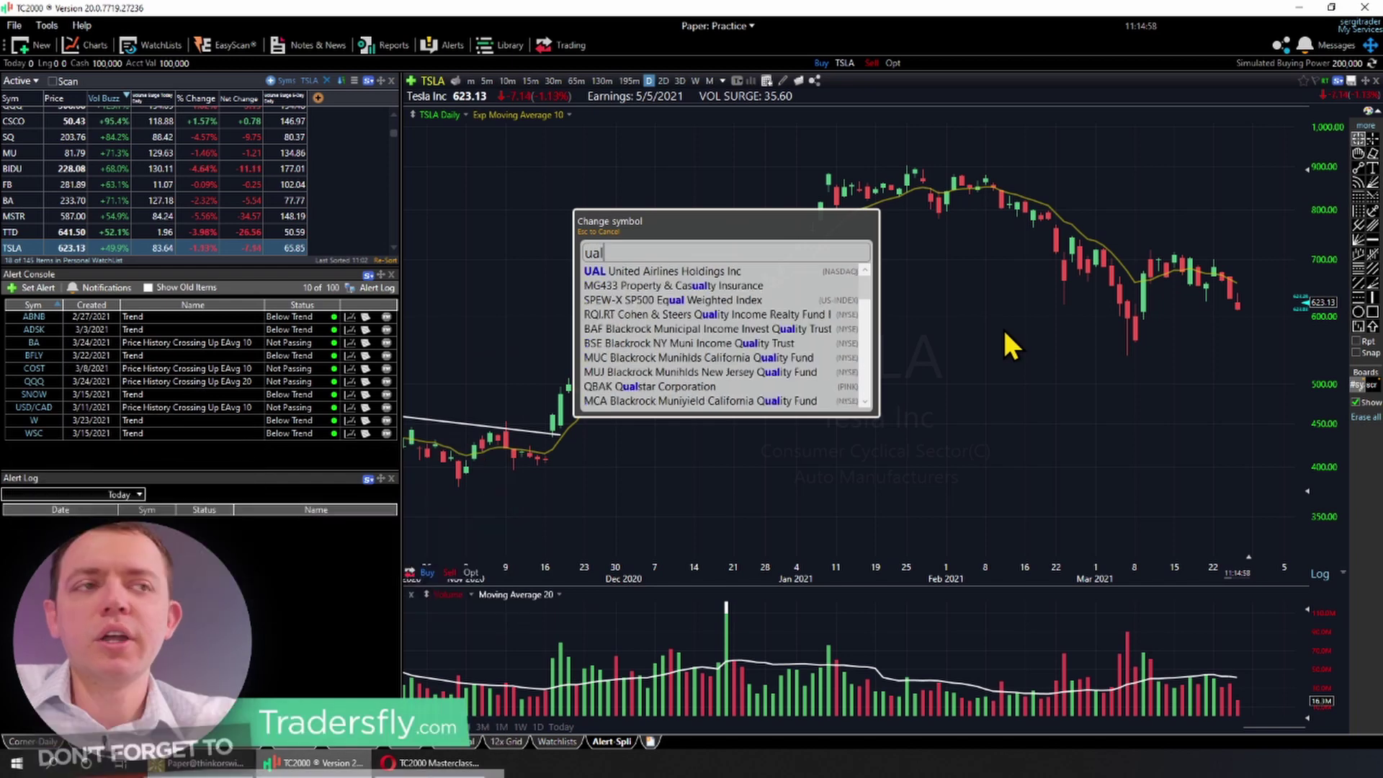
pyautogui.press('Return')
pyautogui.scroll(2, 1234, 322)
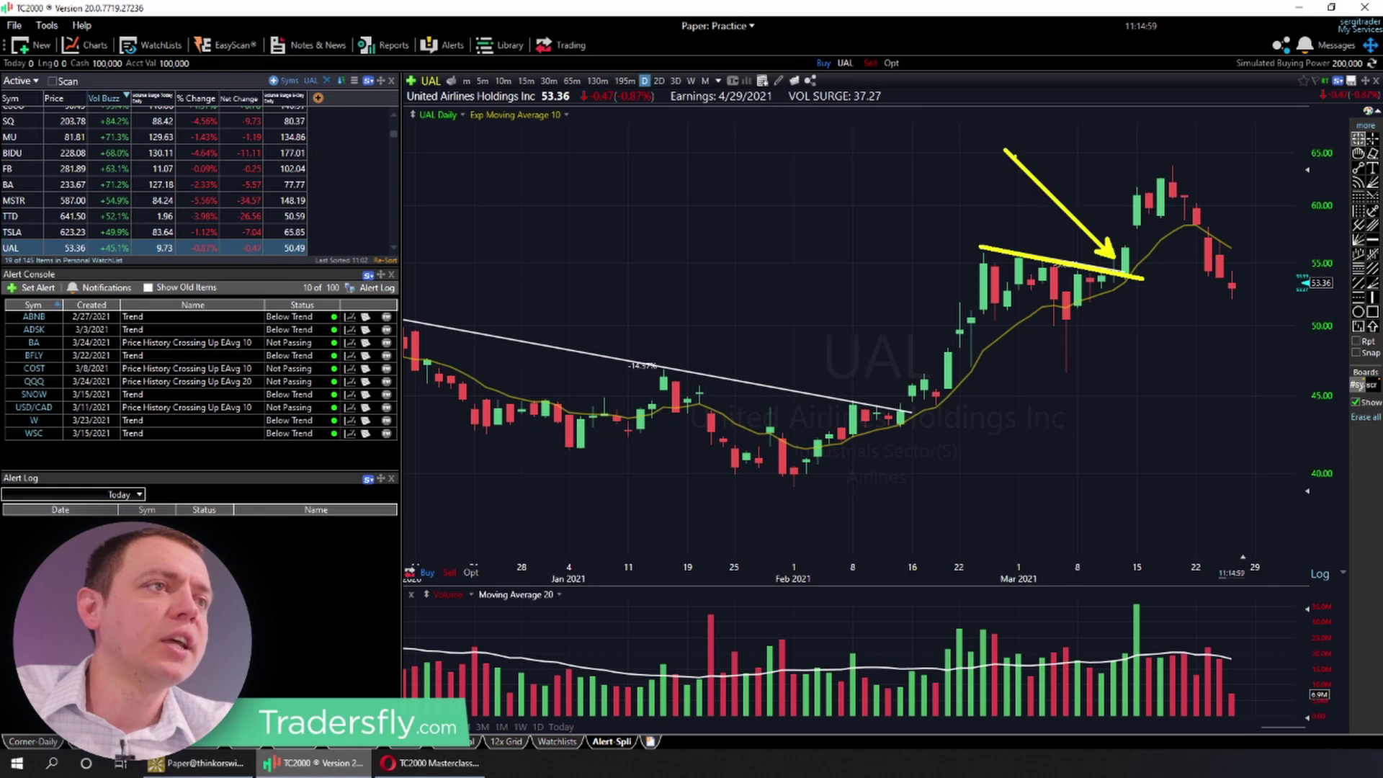
pyautogui.moveTo(1129, 275)
pyautogui.mouseDown()
pyautogui.moveTo(1164, 197)
pyautogui.moveTo(1257, 304)
pyautogui.mouseUp()
pyautogui.hotkey('ctrl', 'z')
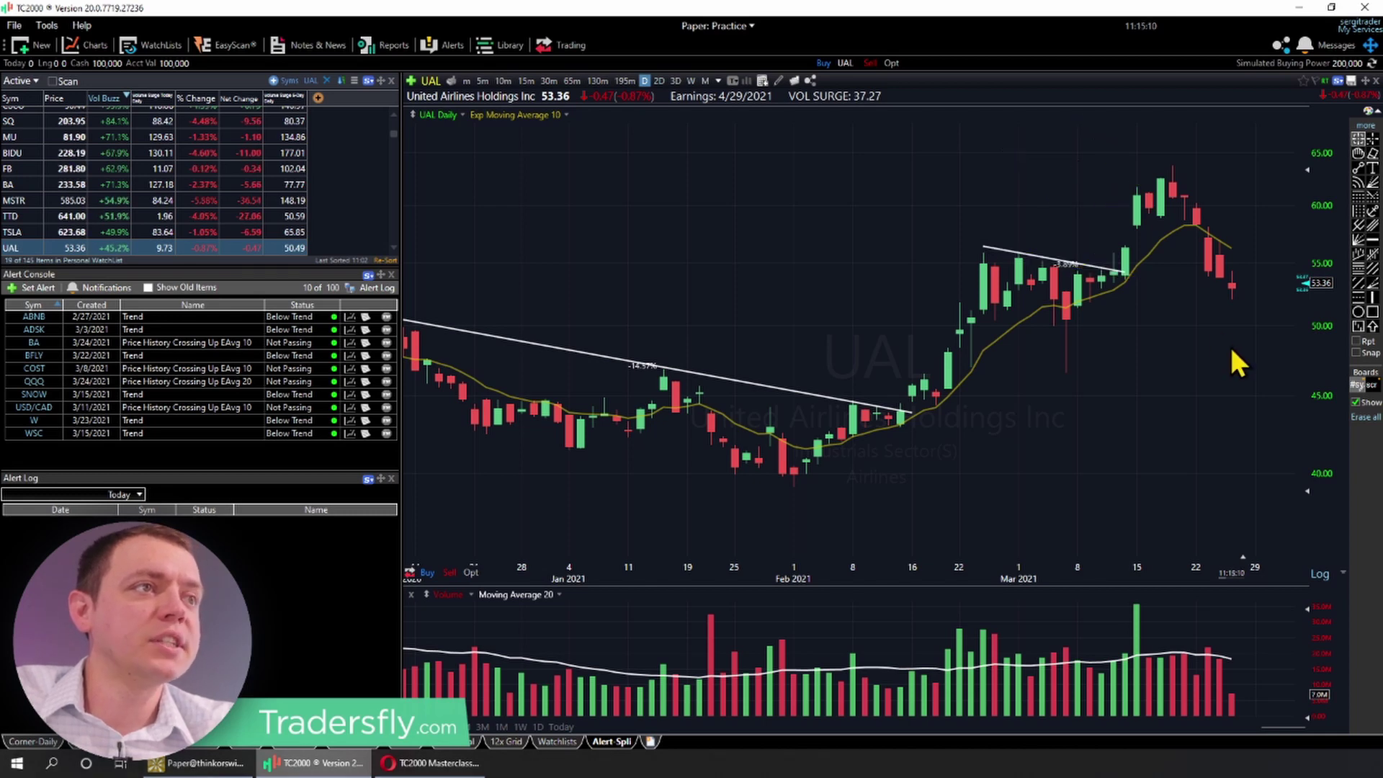
pyautogui.scroll(-2, 1172, 438)
pyautogui.scroll(1, 1177, 455)
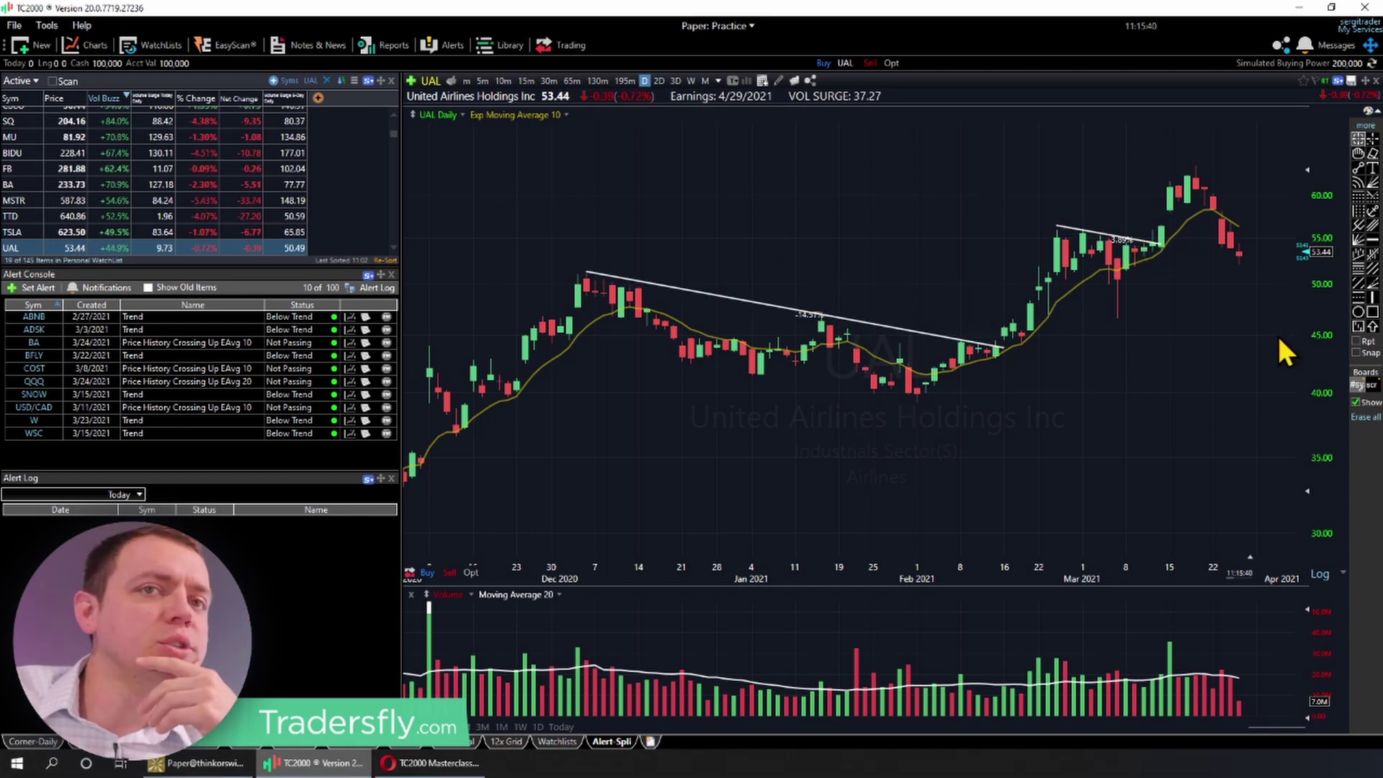
# Open the USD/CAD chart in the weekly time frame and trace the decline from its March 2020 peak to the latest candles.
pyautogui.click(41, 408)
pyautogui.press('w')
pyautogui.scroll(-3, 1140, 343)
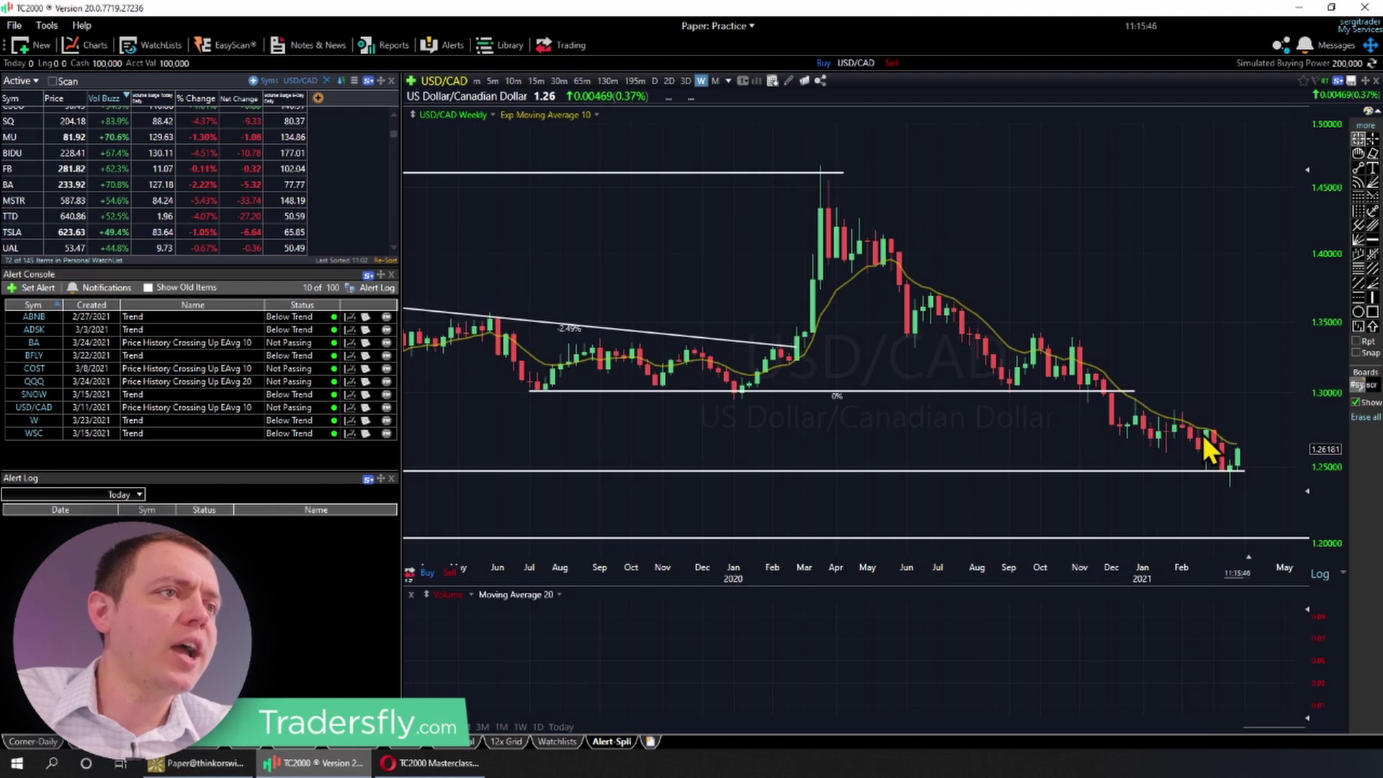
pyautogui.moveTo(827, 181)
pyautogui.mouseDown()
pyautogui.moveTo(1149, 367)
pyautogui.moveTo(1276, 466)
pyautogui.mouseUp()
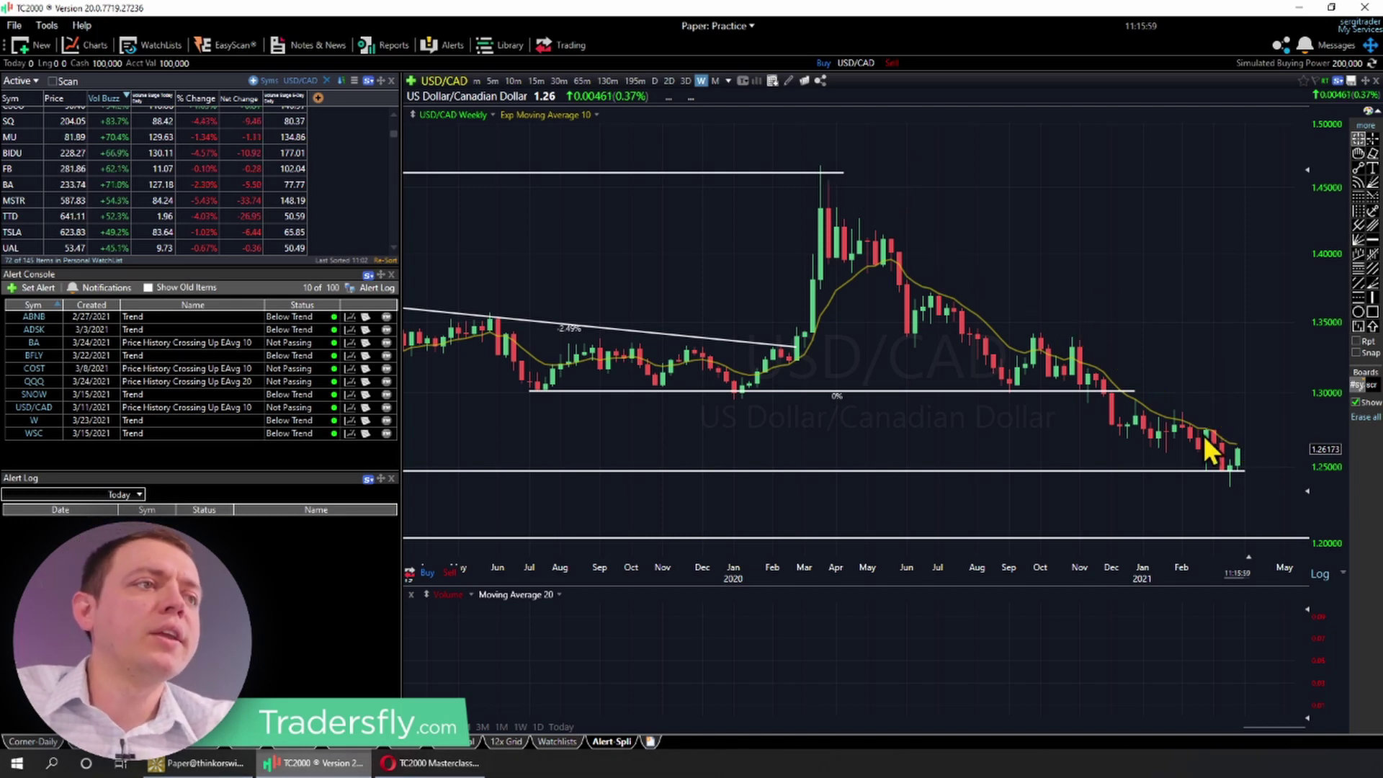
pyautogui.scroll(-3, 1200, 379)
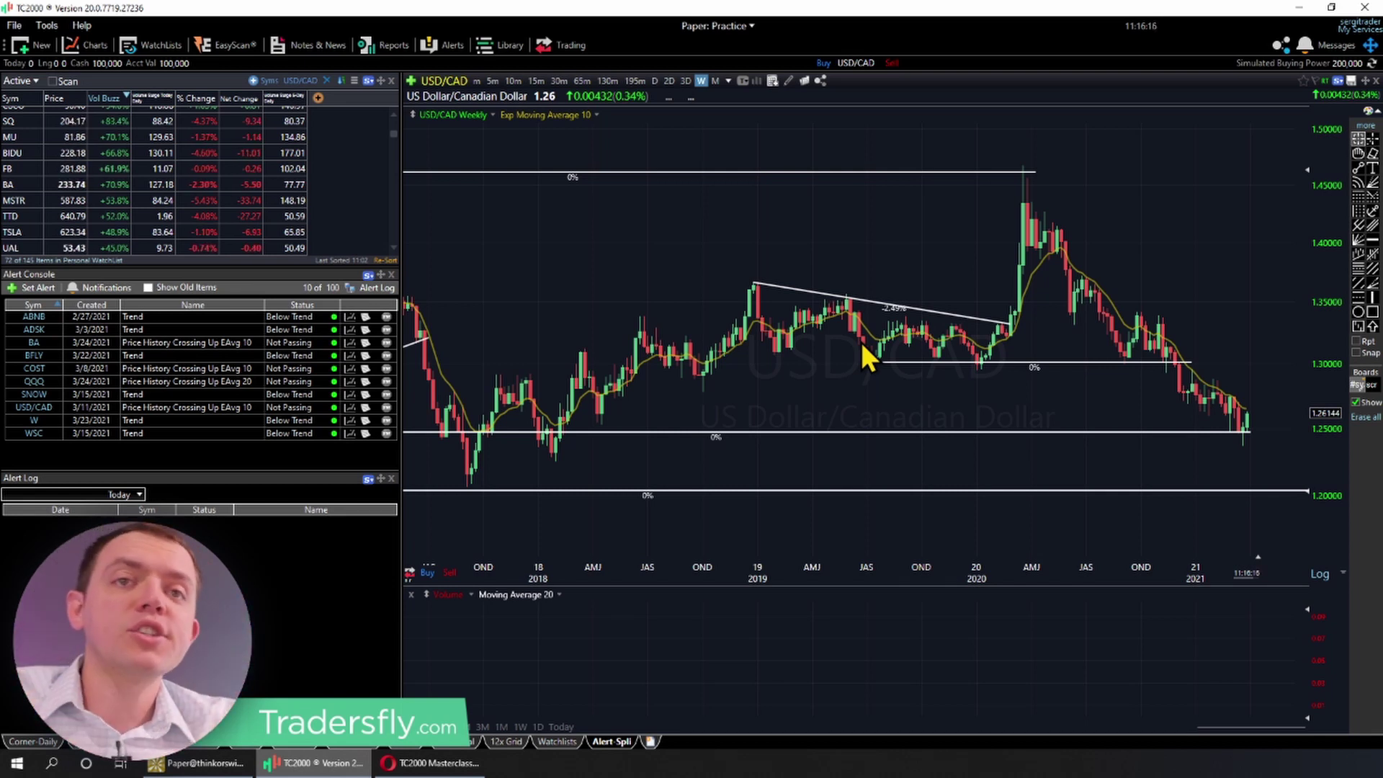
# Load the COST chart and switch it to the daily time frame.
pyautogui.click(32, 370)
pyautogui.press('d')
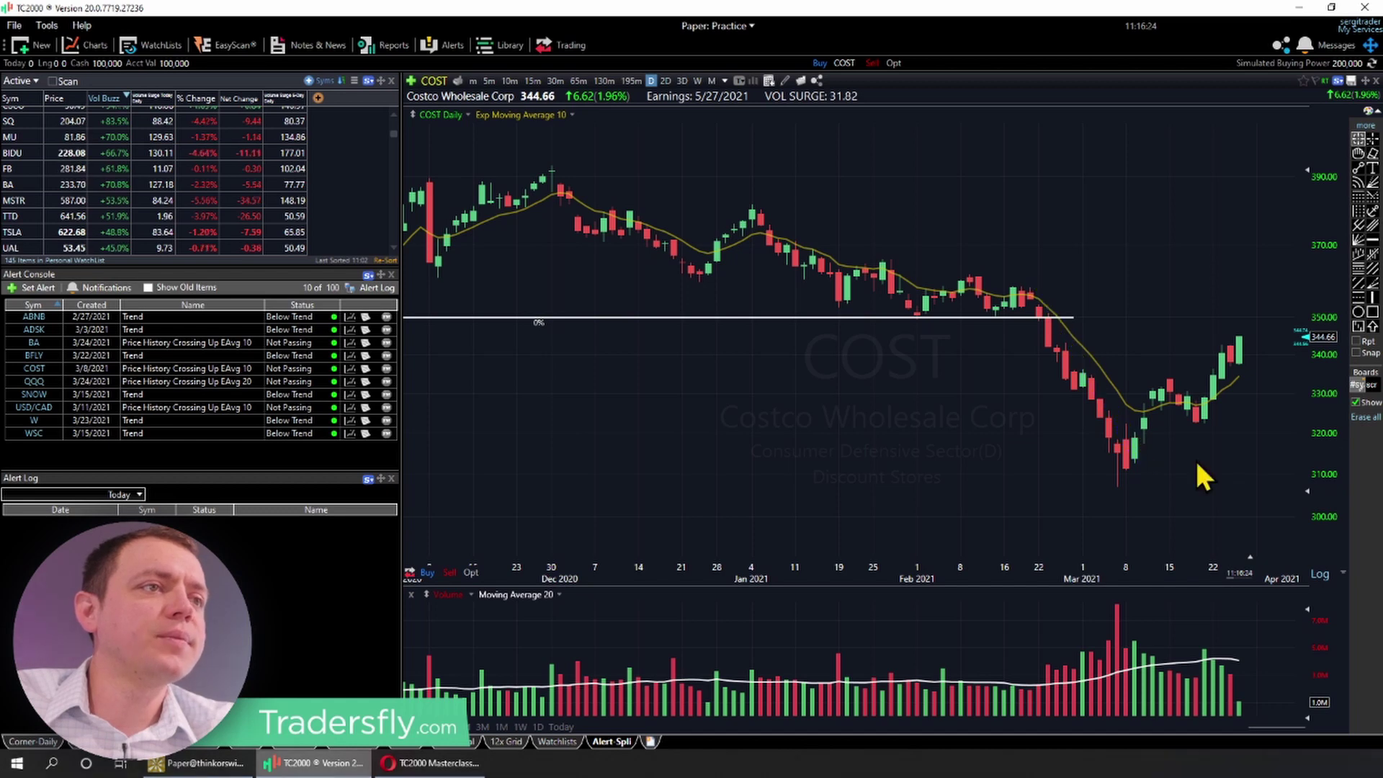
pyautogui.scroll(-2, 1122, 424)
pyautogui.scroll(-1, 1122, 424)
# Draw two descending lines from Costco's early-December peak and a steeper line from the late-February high to the March low.
pyautogui.moveTo(735, 173); pyautogui.dragTo(1108, 290)
pyautogui.press('Delete')
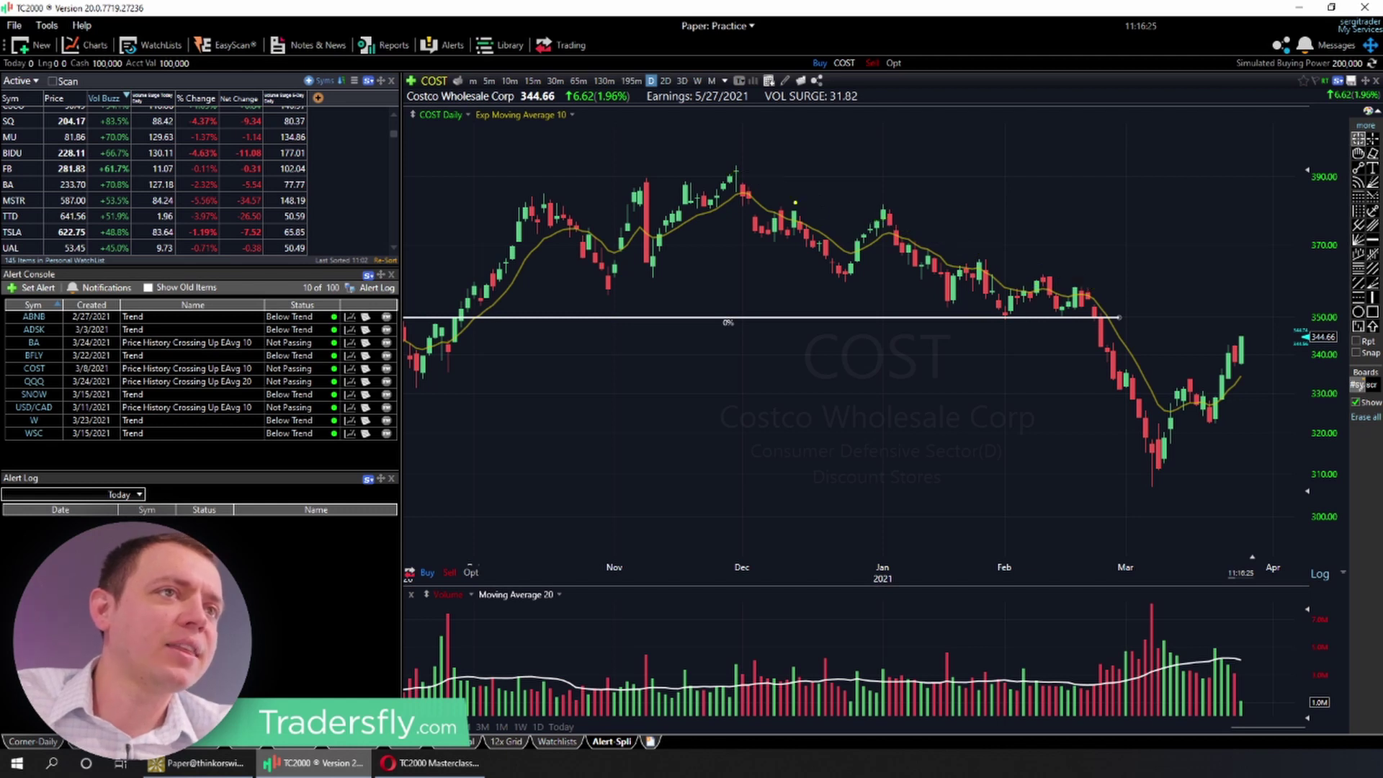
pyautogui.moveTo(738, 169); pyautogui.dragTo(1141, 279)
pyautogui.moveTo(737, 166); pyautogui.dragTo(1179, 477)
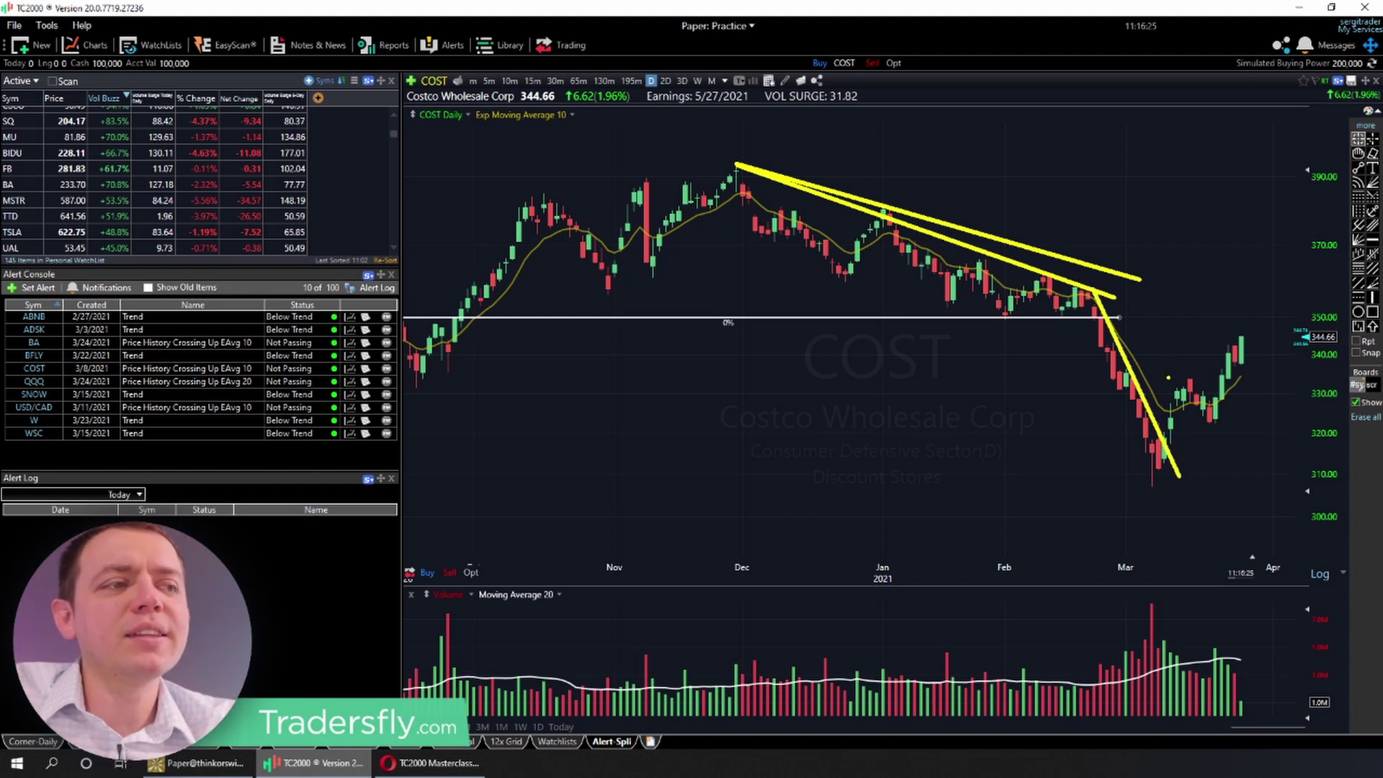
# Point an arrow at the steep line's breakout, and draw a short descending line over the mid-March pullback with its own breakout arrow.
pyautogui.moveTo(1163, 417); pyautogui.dragTo(1149, 357)
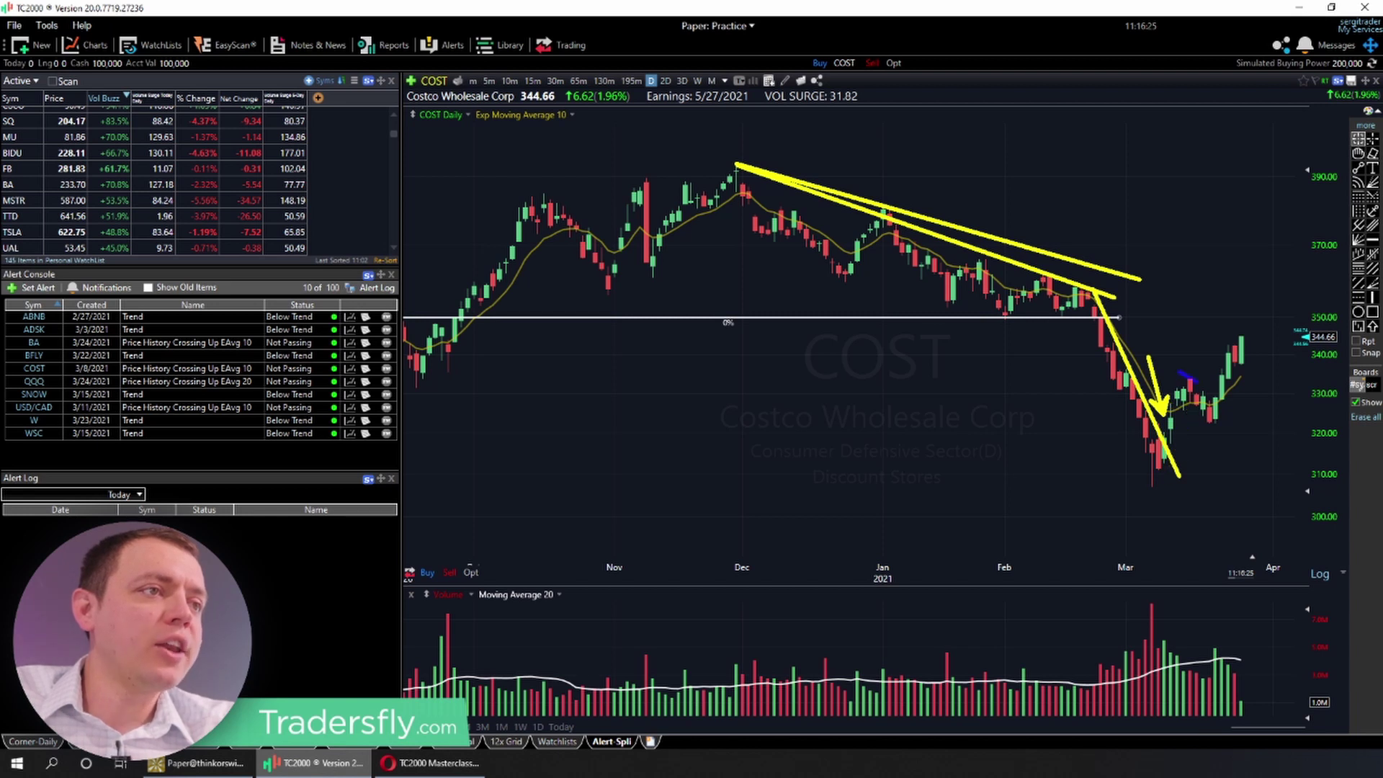
pyautogui.click(1231, 405)
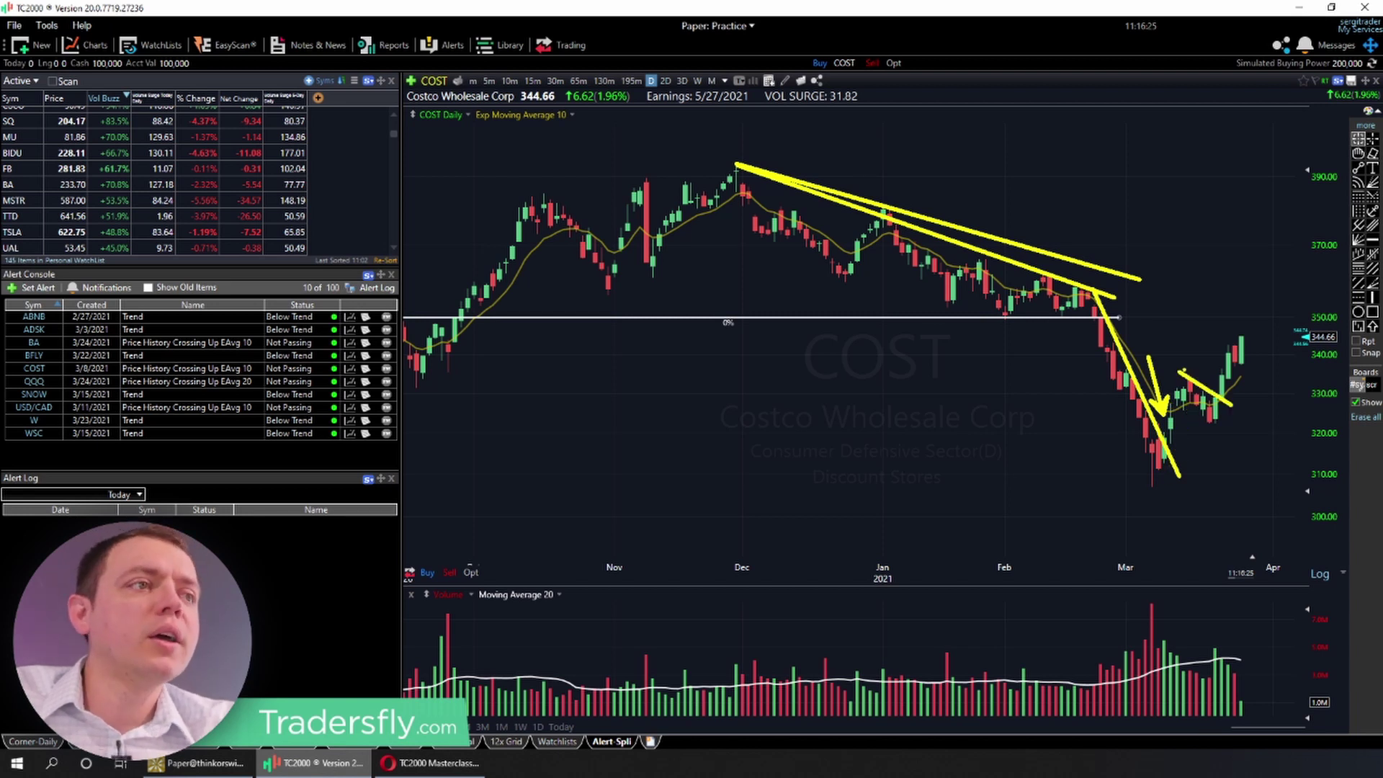
pyautogui.moveTo(1213, 379); pyautogui.dragTo(1190, 343)
# Label Costco's March low A and the following pullback low C, and draw a horizontal resistance line at about 350.
pyautogui.moveTo(1132, 533)
pyautogui.mouseDown()
pyautogui.moveTo(1147, 489)
pyautogui.moveTo(1166, 524)
pyautogui.moveTo(1158, 512)
pyautogui.mouseUp()
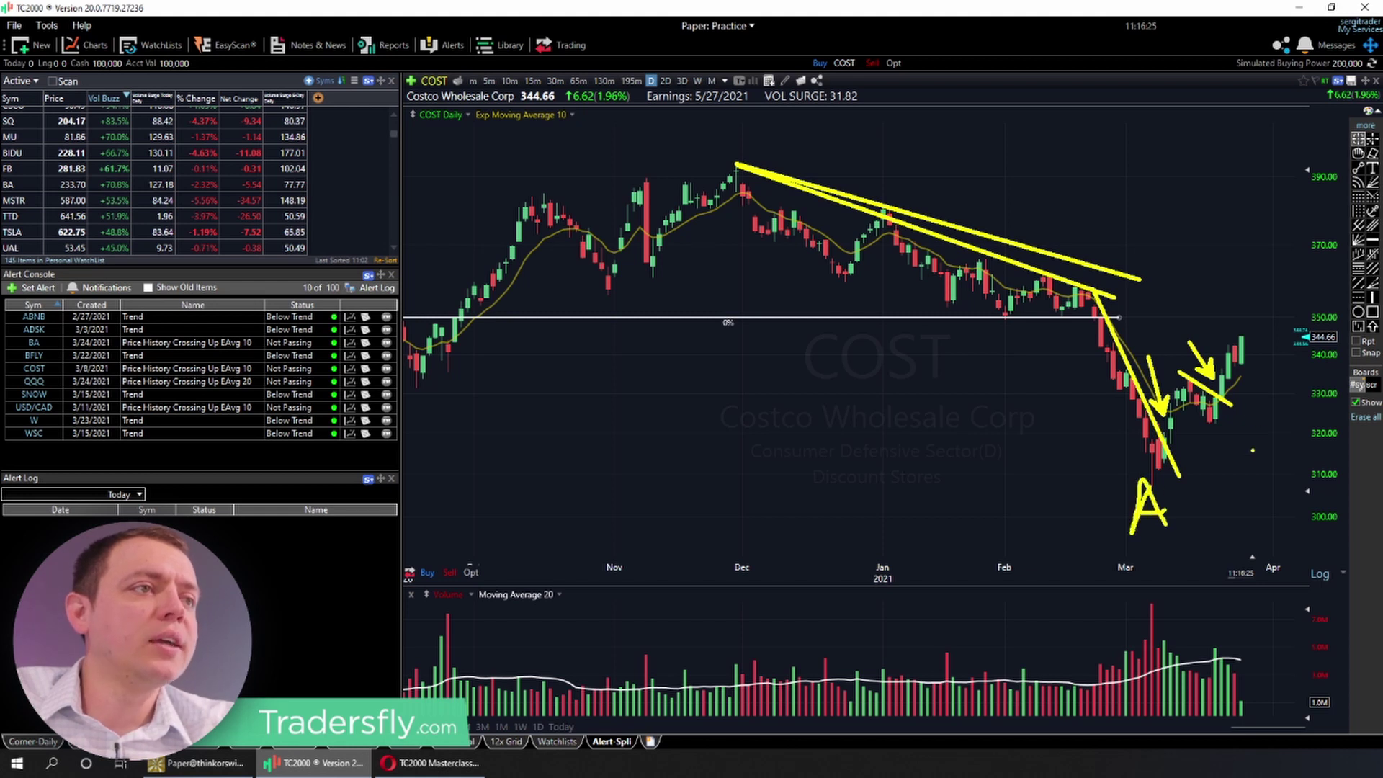
pyautogui.moveTo(1227, 431)
pyautogui.mouseDown()
pyautogui.moveTo(1216, 451)
pyautogui.moveTo(1239, 455)
pyautogui.mouseUp()
pyautogui.moveTo(1234, 288)
pyautogui.mouseDown()
pyautogui.moveTo(1241, 320)
pyautogui.moveTo(1255, 298)
pyautogui.moveTo(1244, 320)
pyautogui.mouseUp()
pyautogui.hotkey('ctrl', 'z')
pyautogui.moveTo(1098, 315); pyautogui.dragTo(1265, 316)
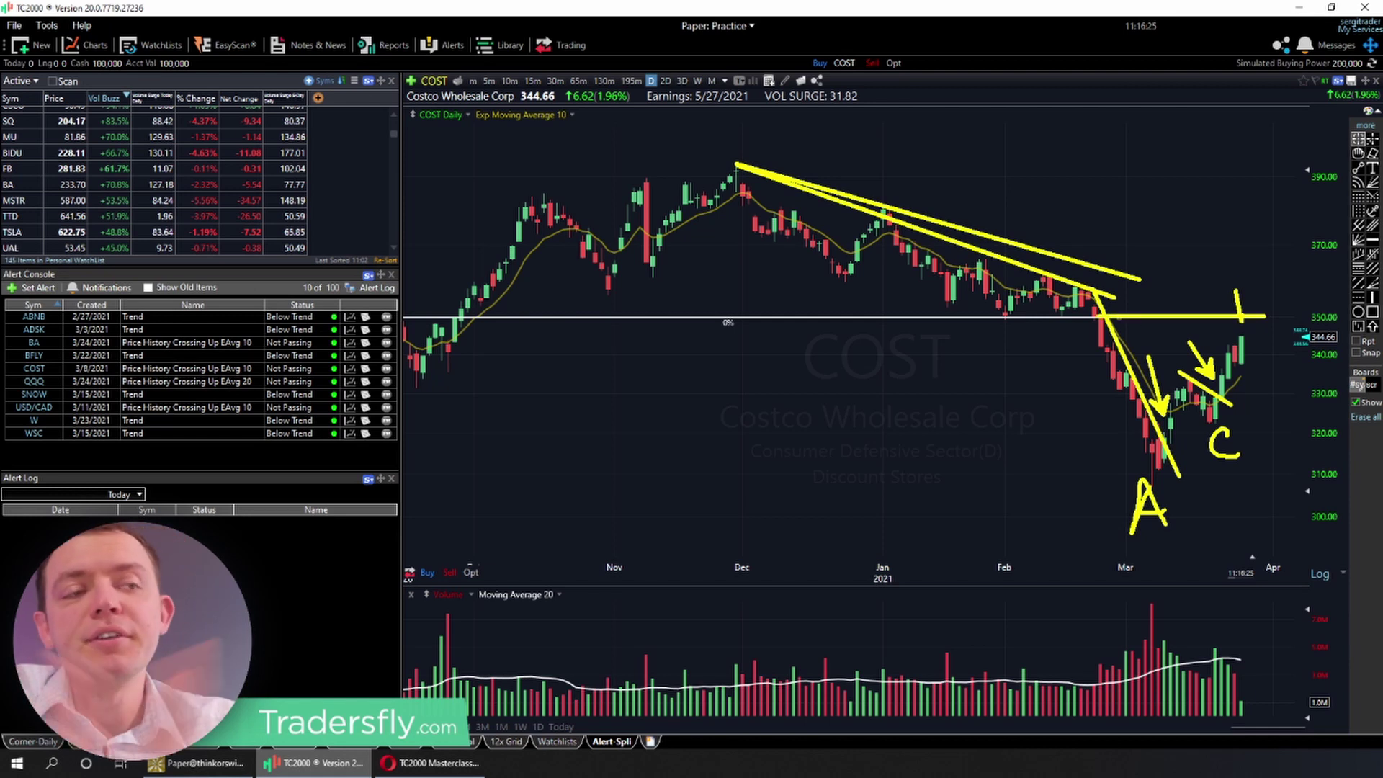